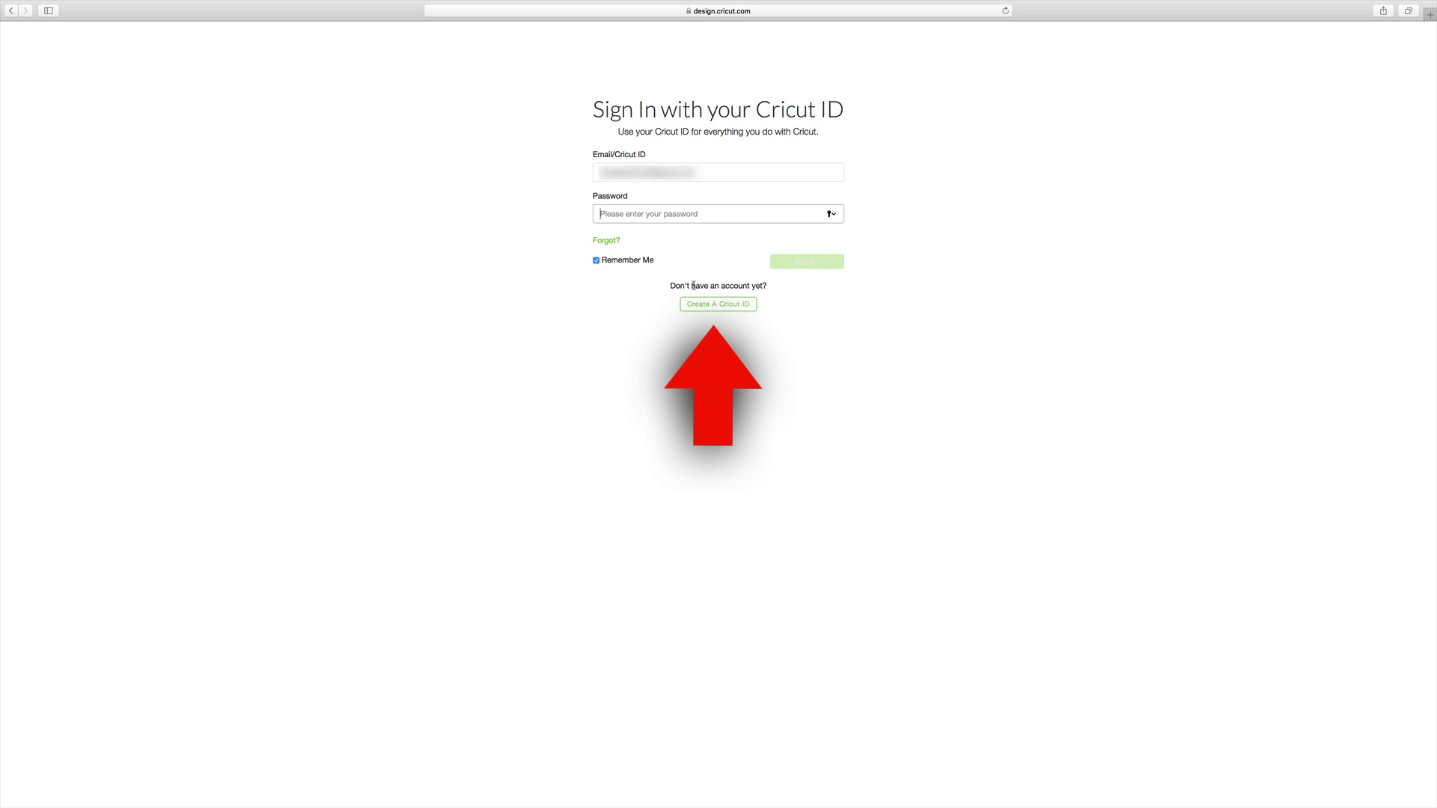
Sign in to the Cricut ID account by entering the account password
left_click(711, 213)
type("••••••••")
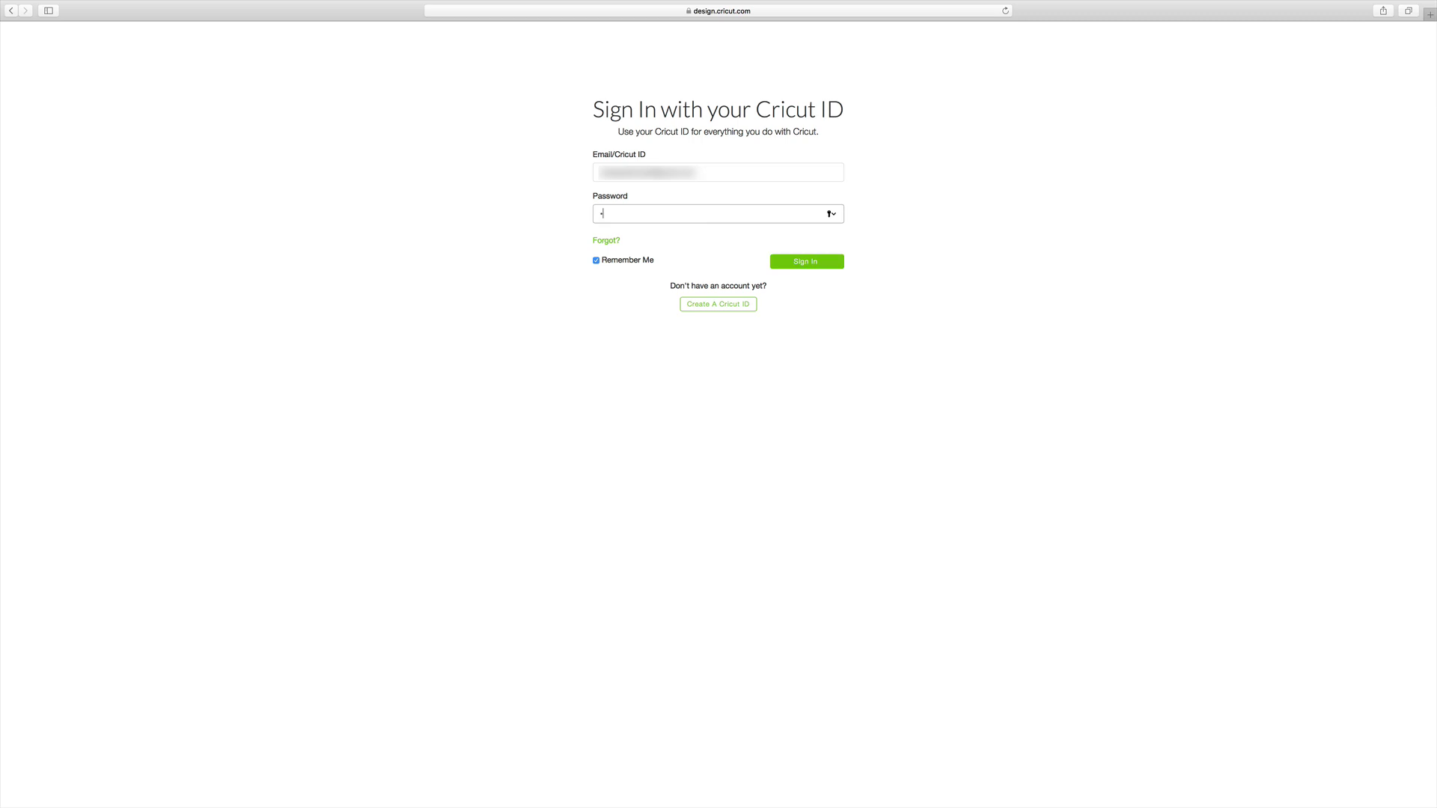
type("••••")
key("Return")
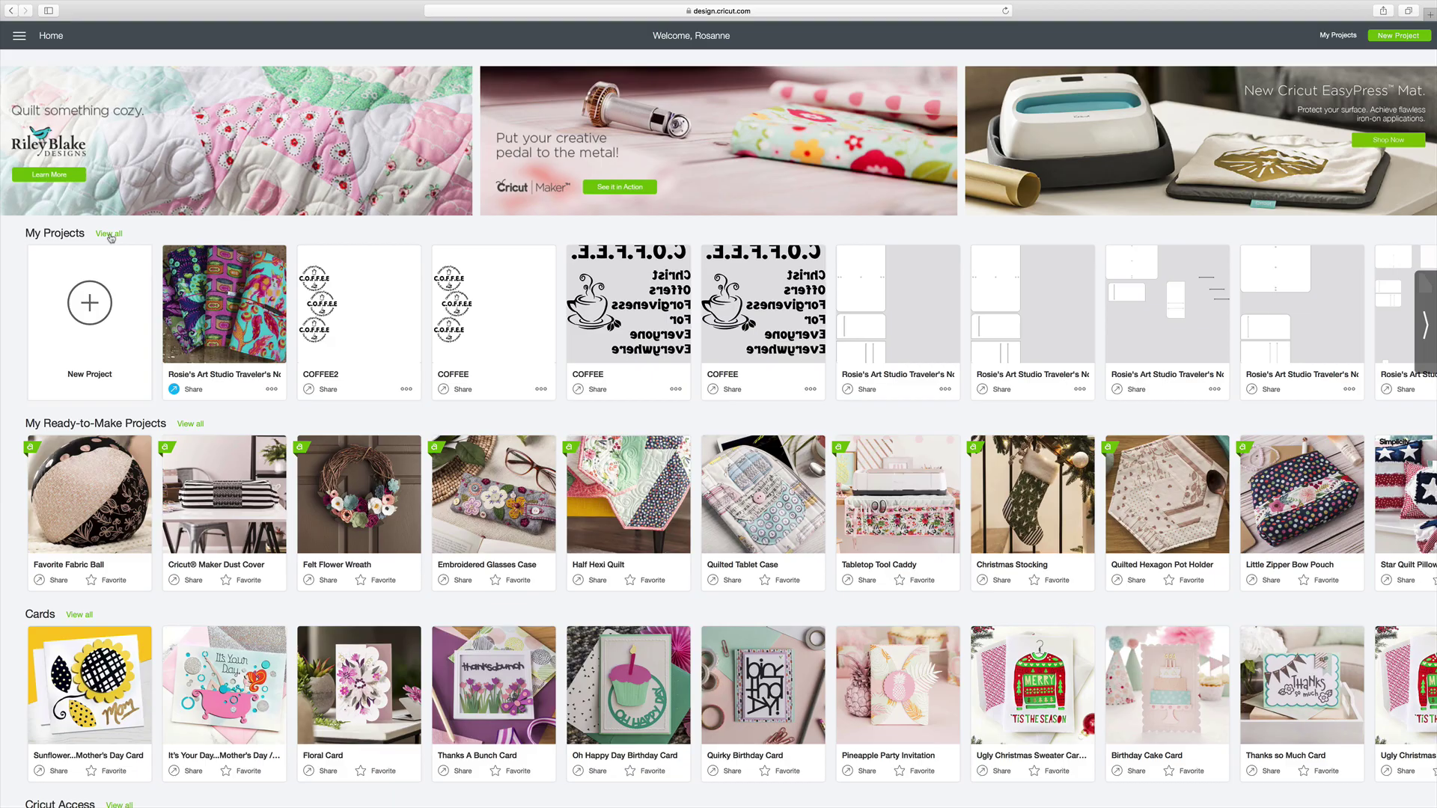
From the full My Projects list, open the share details form for A Rosie Original Clutch Wallet v.2
left_click(111, 238)
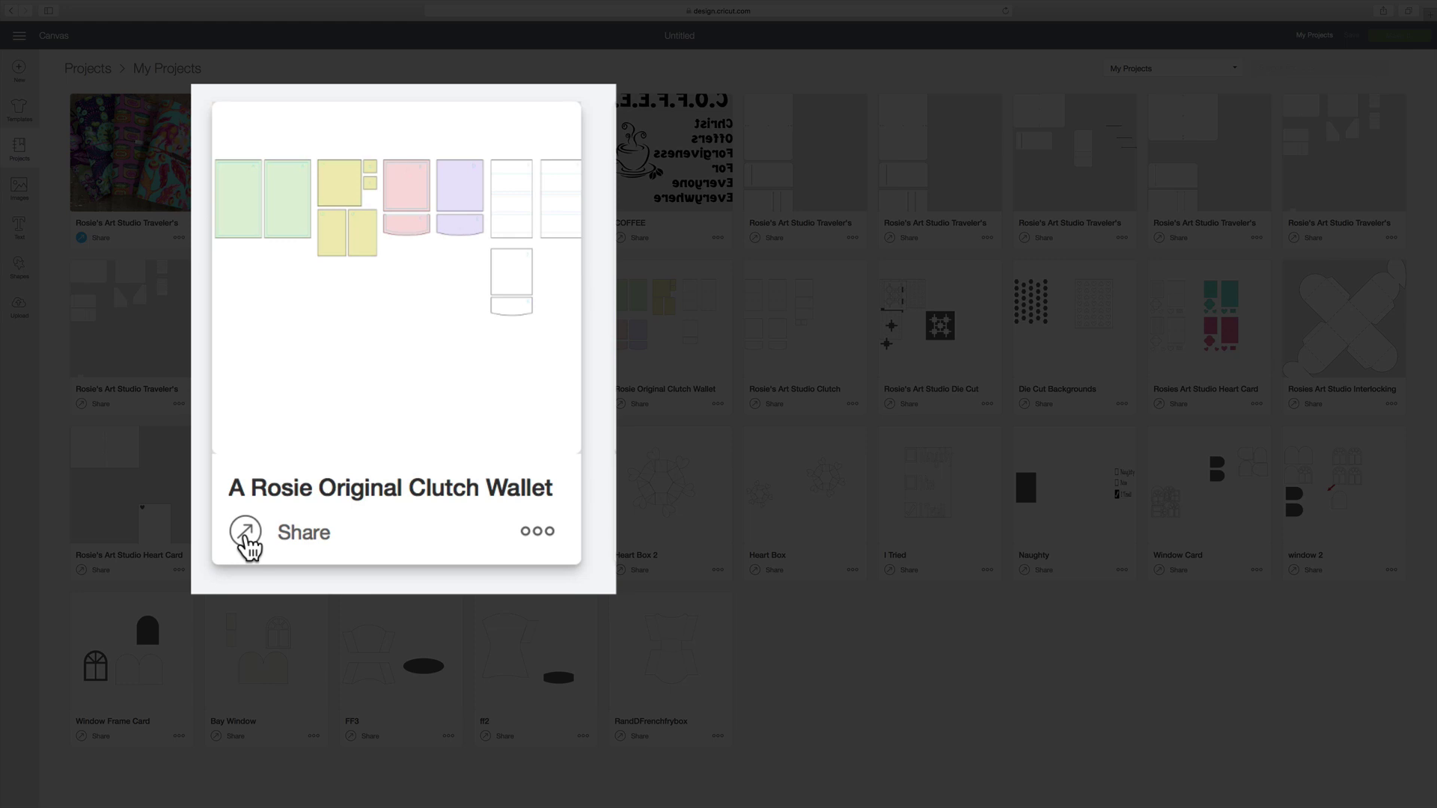
left_click(244, 533)
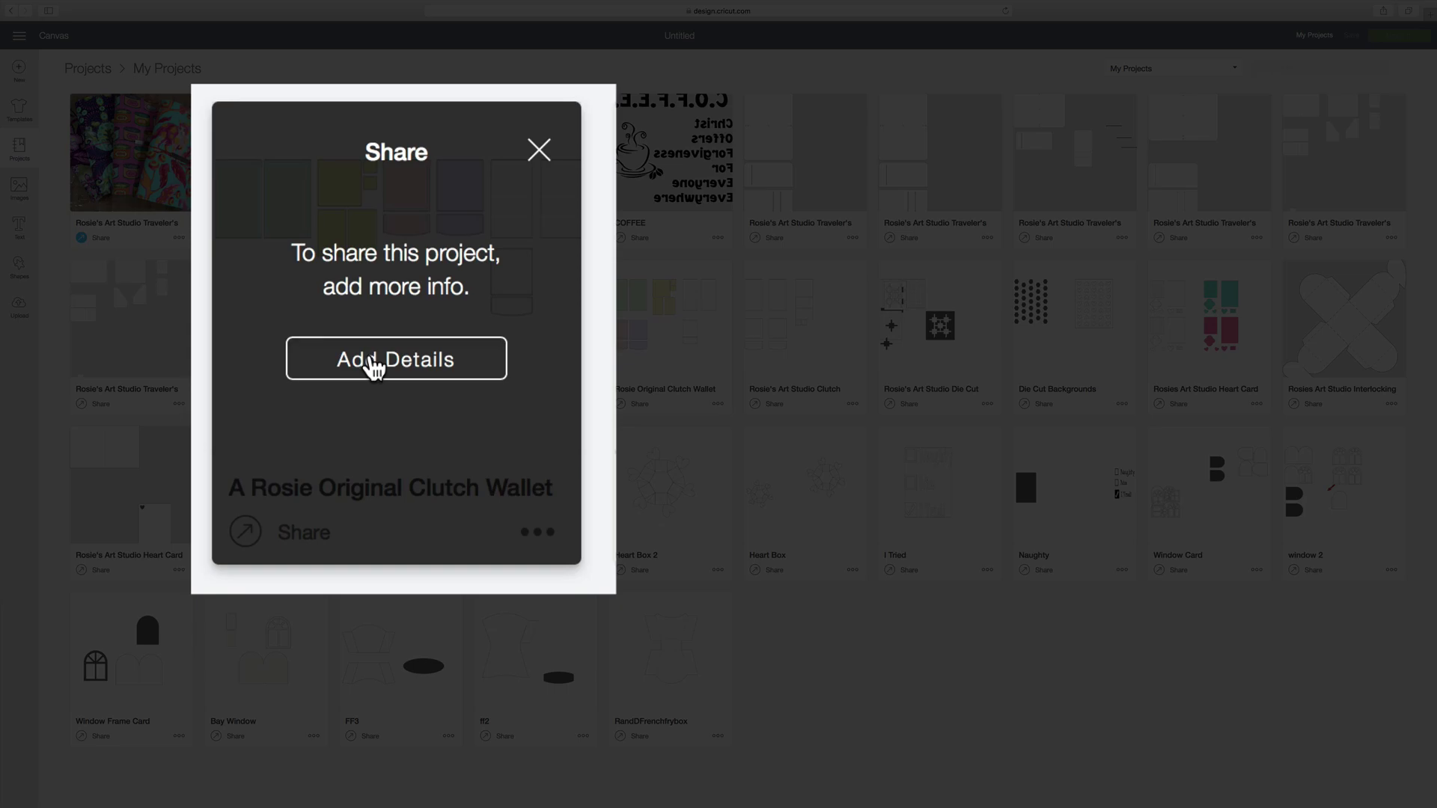
left_click(395, 348)
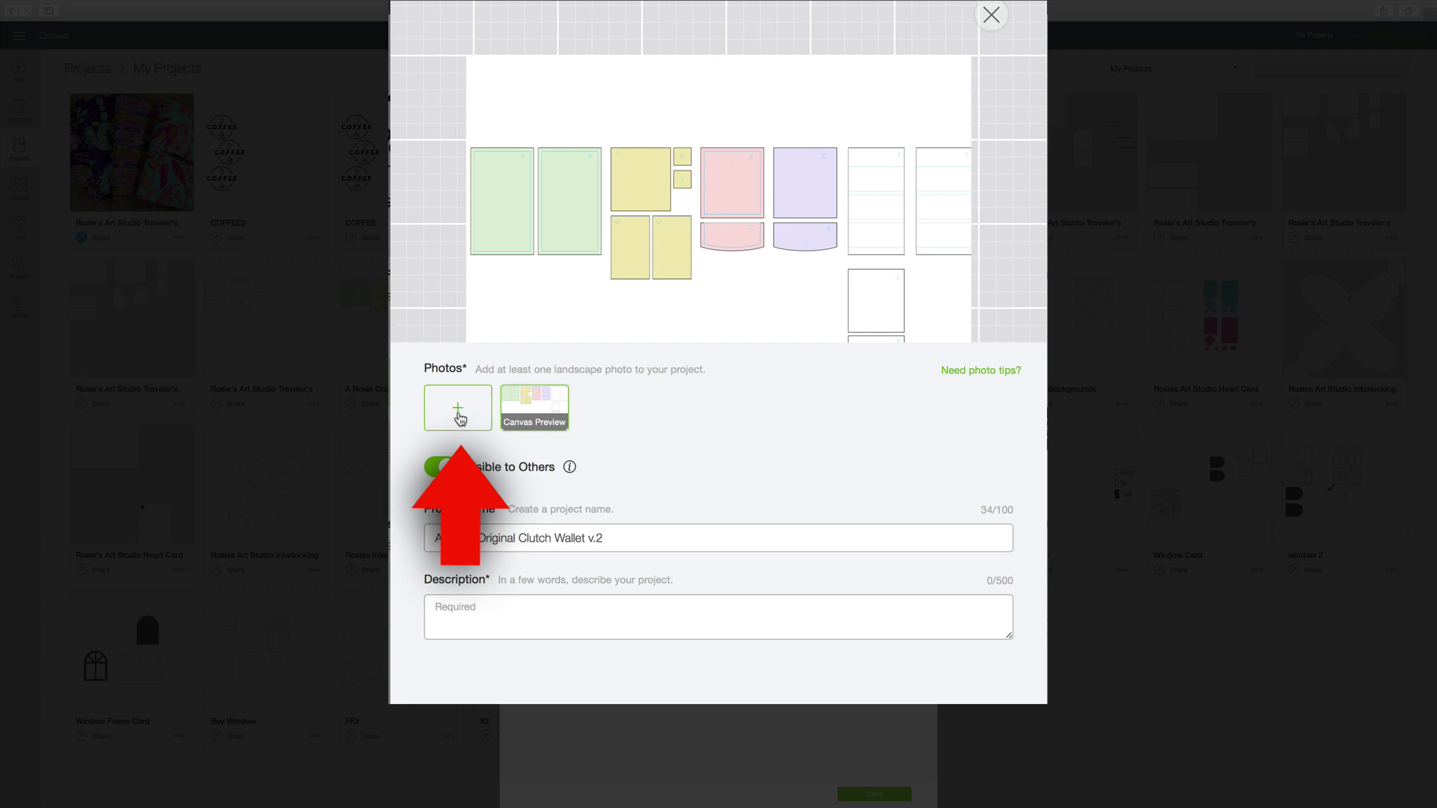
Attach the photos IMG_0025.JPG and IMG_0022.JPG to the shared project
left_click(458, 411)
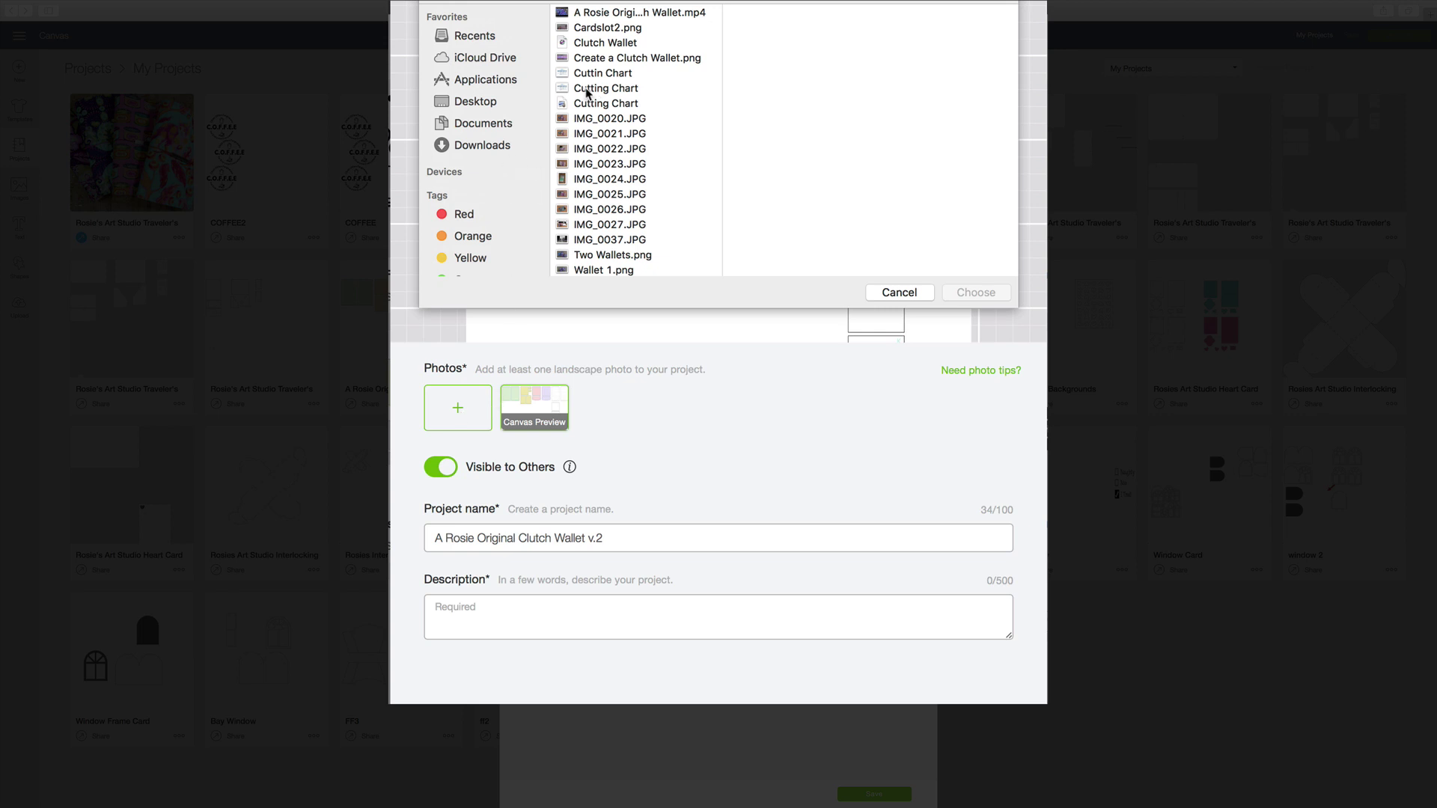
left_click(629, 196)
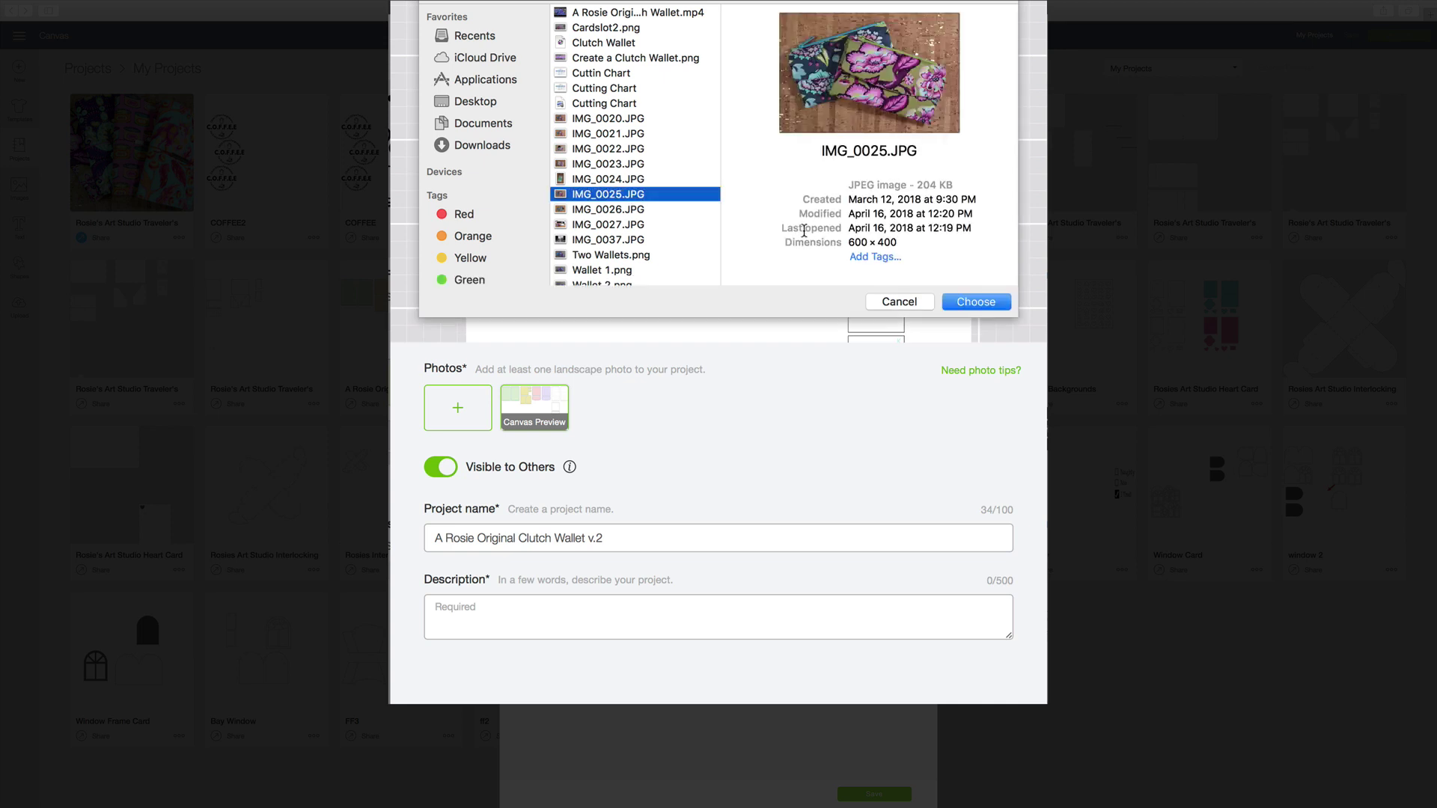
left_click(984, 303)
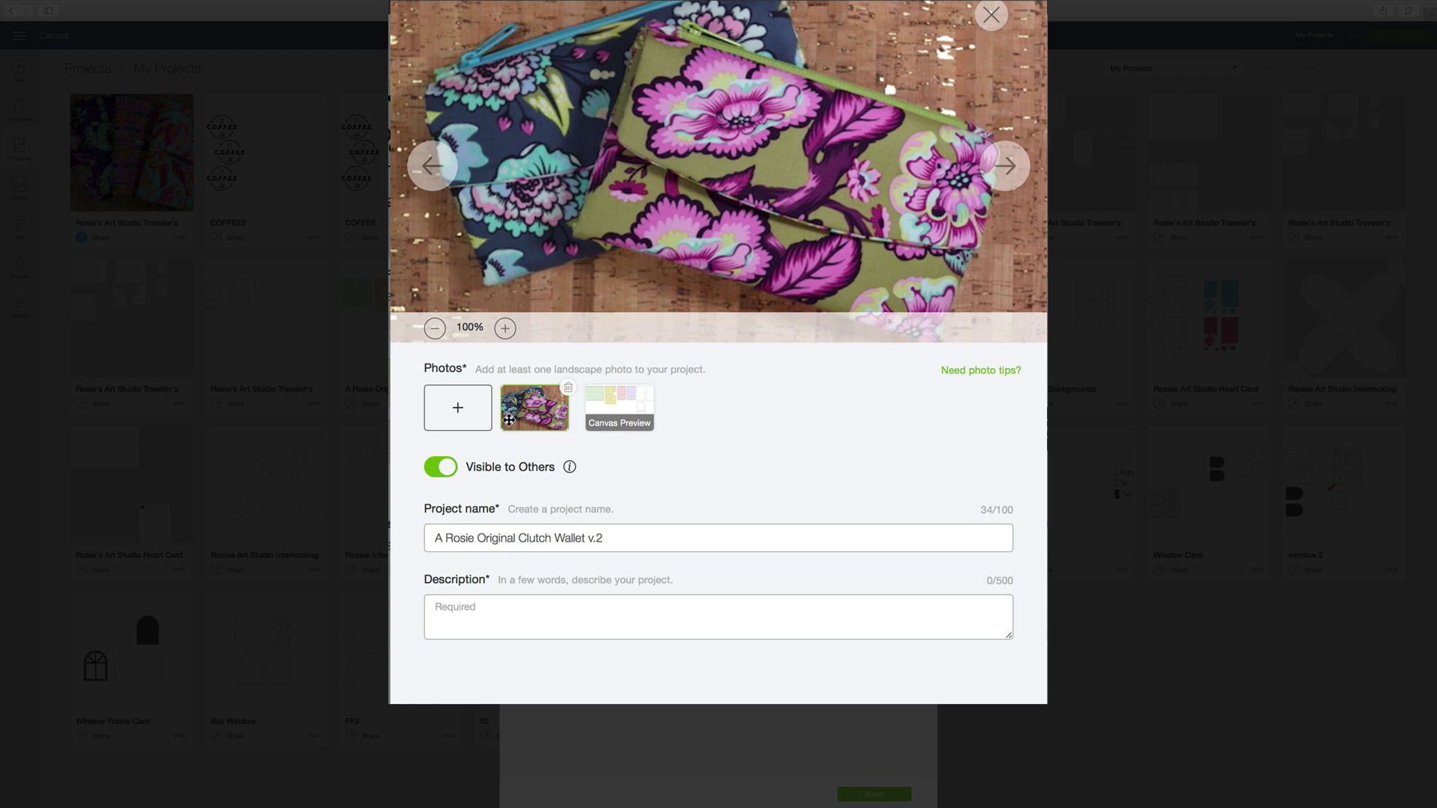
left_click(458, 408)
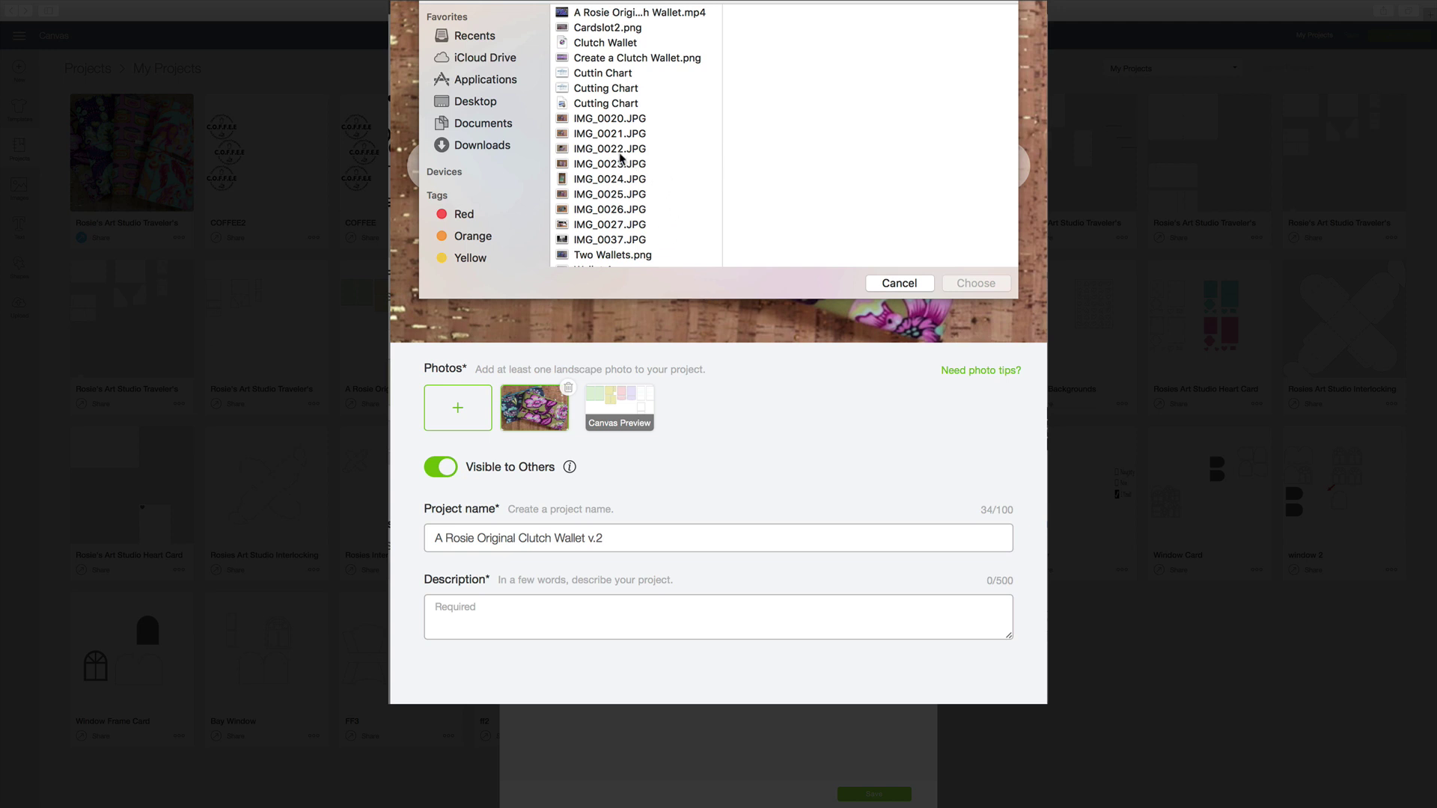
left_click(610, 152)
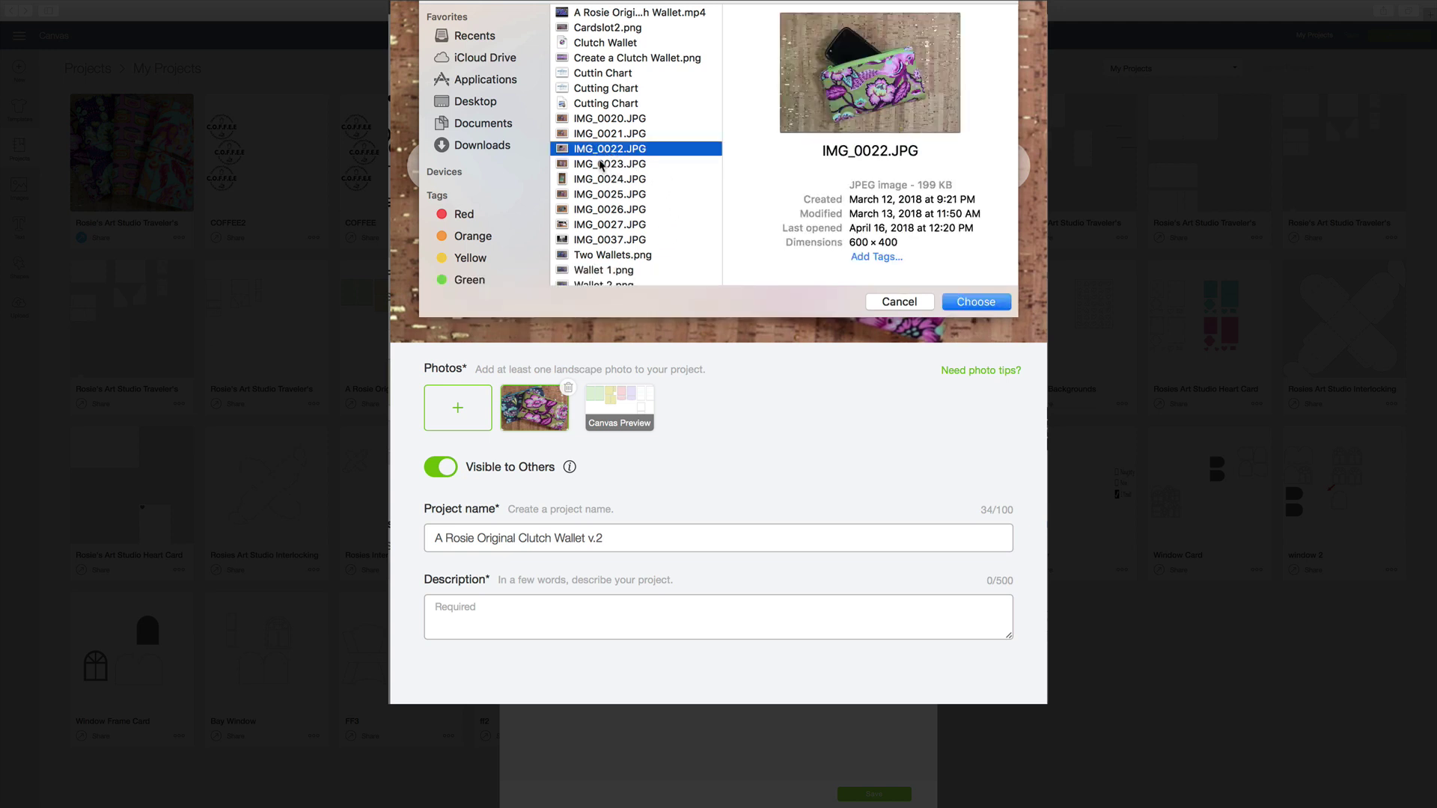
left_click(970, 301)
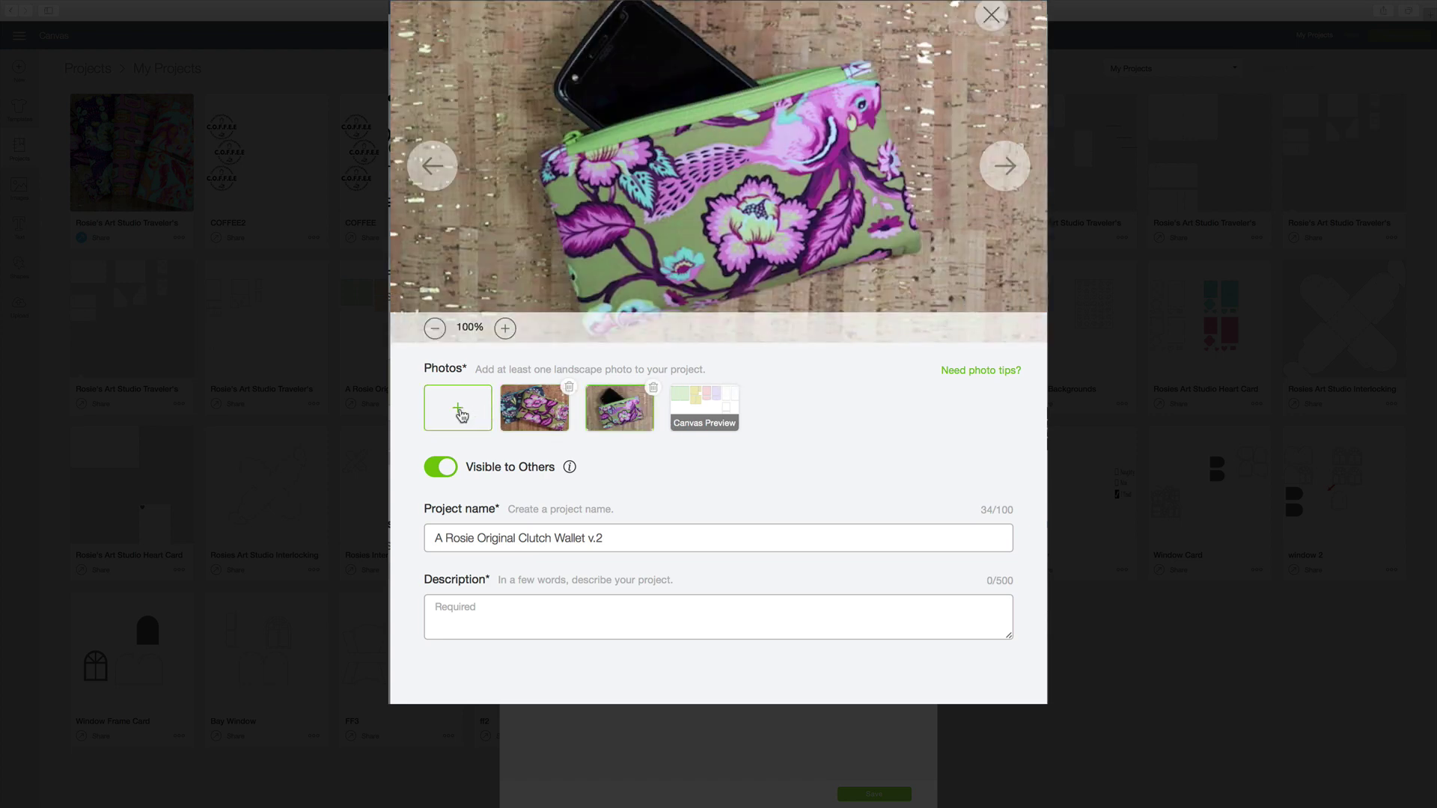
Attach IMG_0023.JPG and move this open-wallet photo into second place
left_click(459, 413)
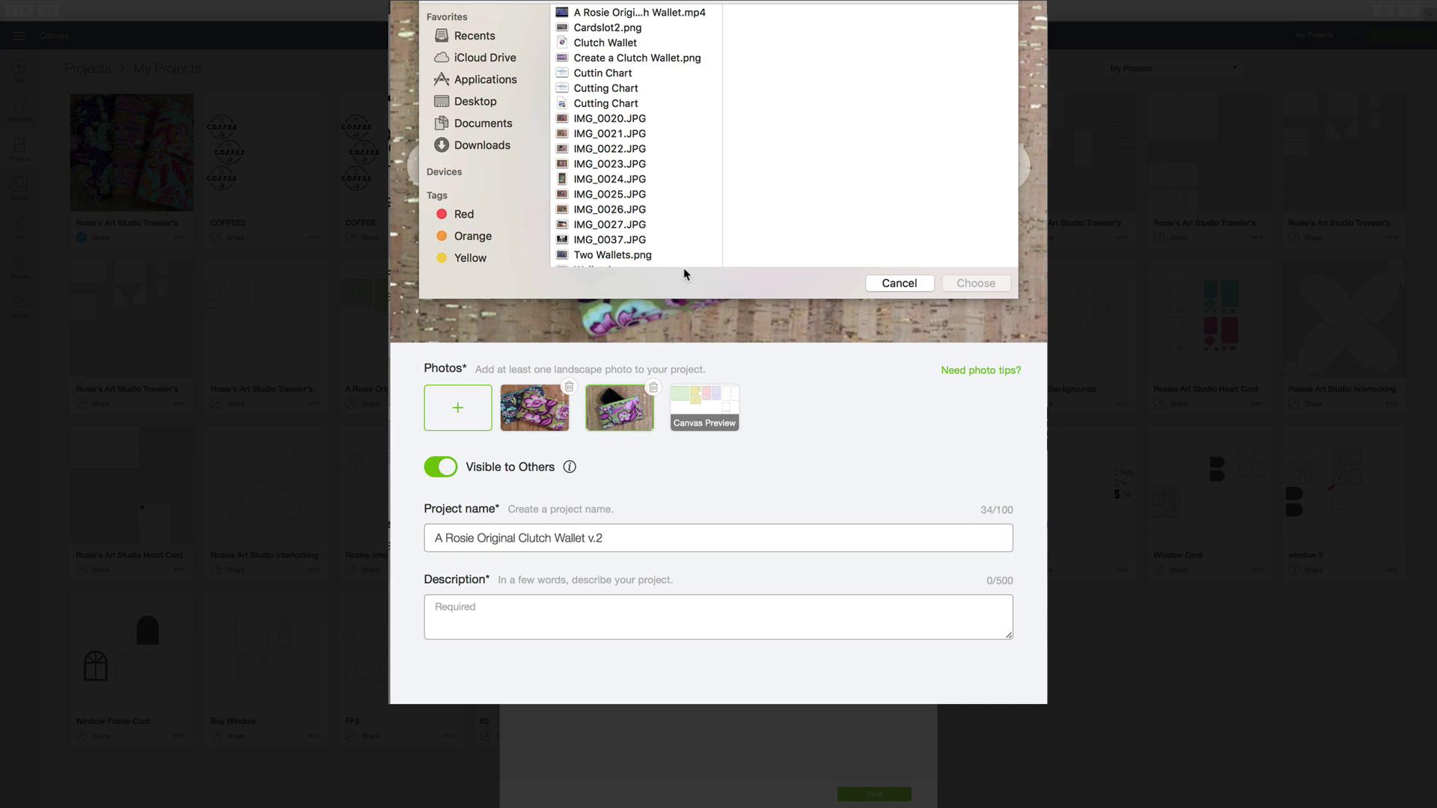
left_click(619, 166)
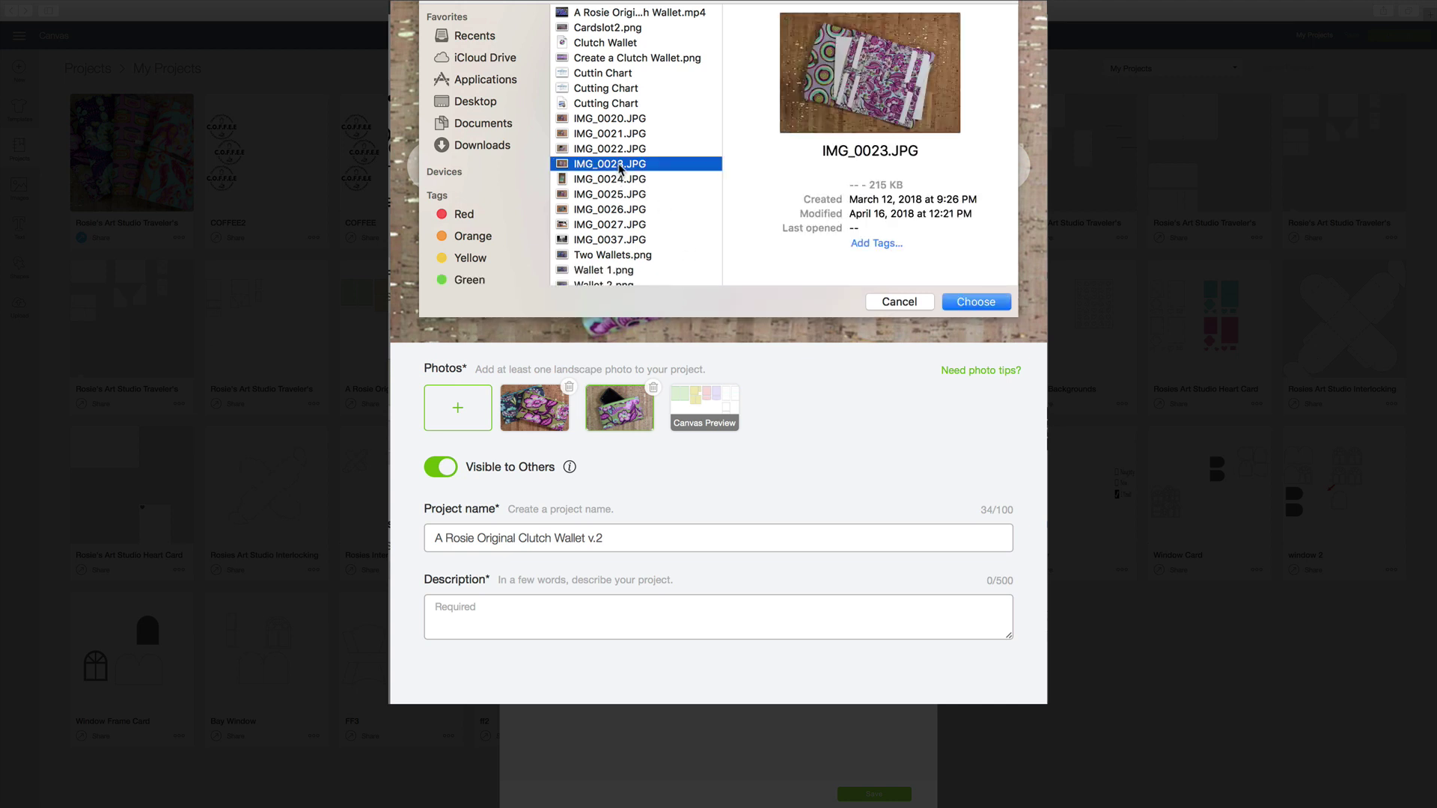
left_click(981, 301)
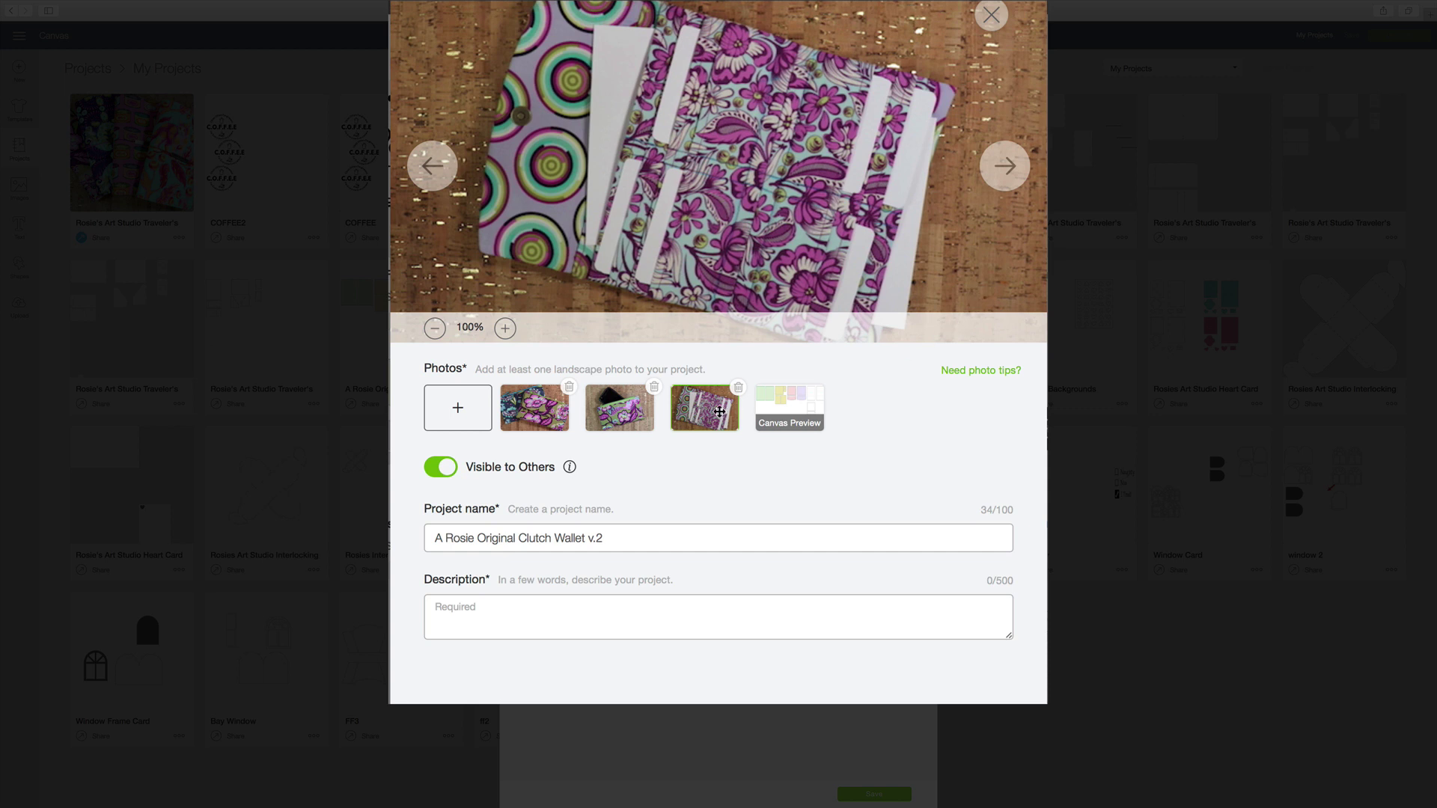
left_click_drag(719, 411, 632, 415)
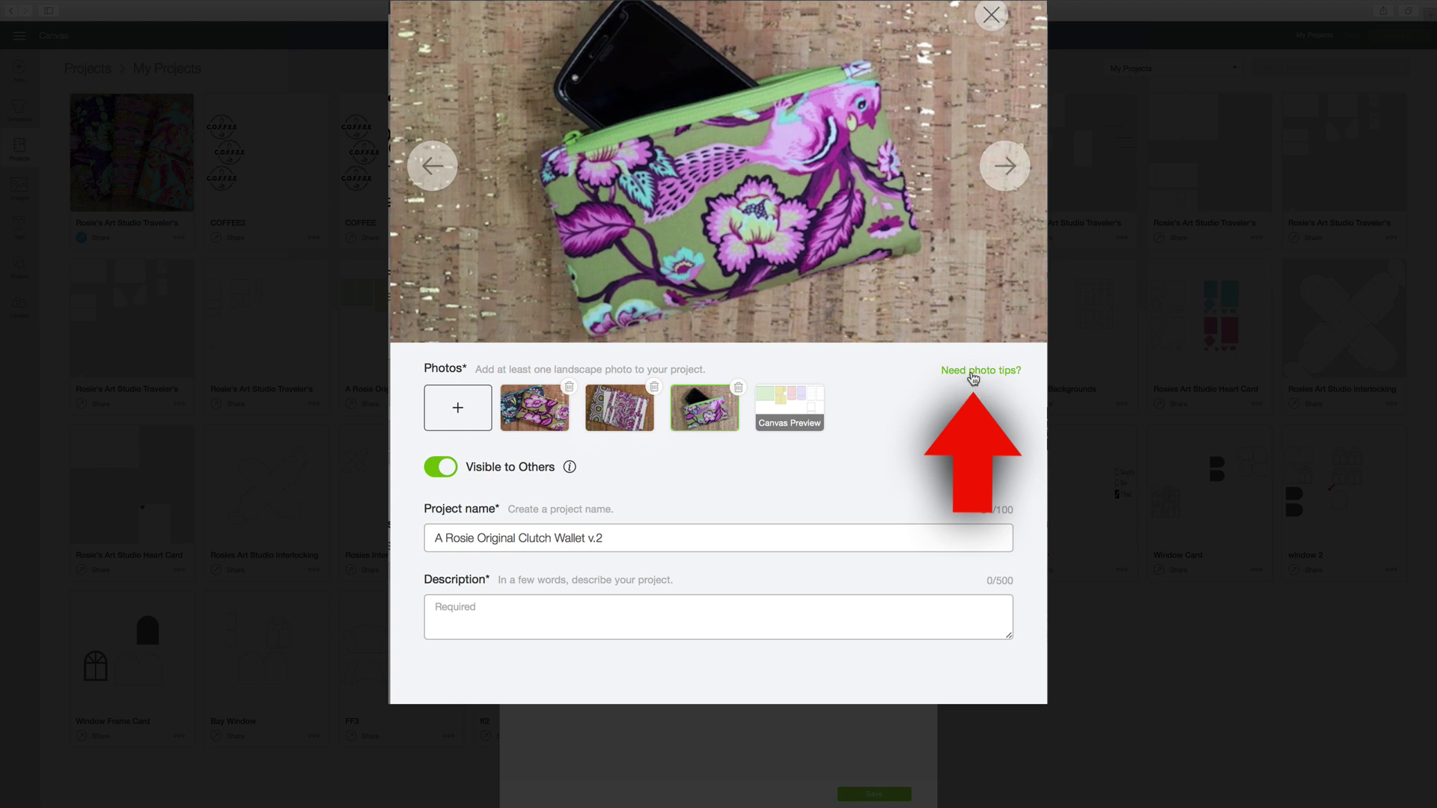
Read through the Help Center tips for good project photos and scroll back to the top
left_click(973, 372)
scroll(888, 290, "down", 3)
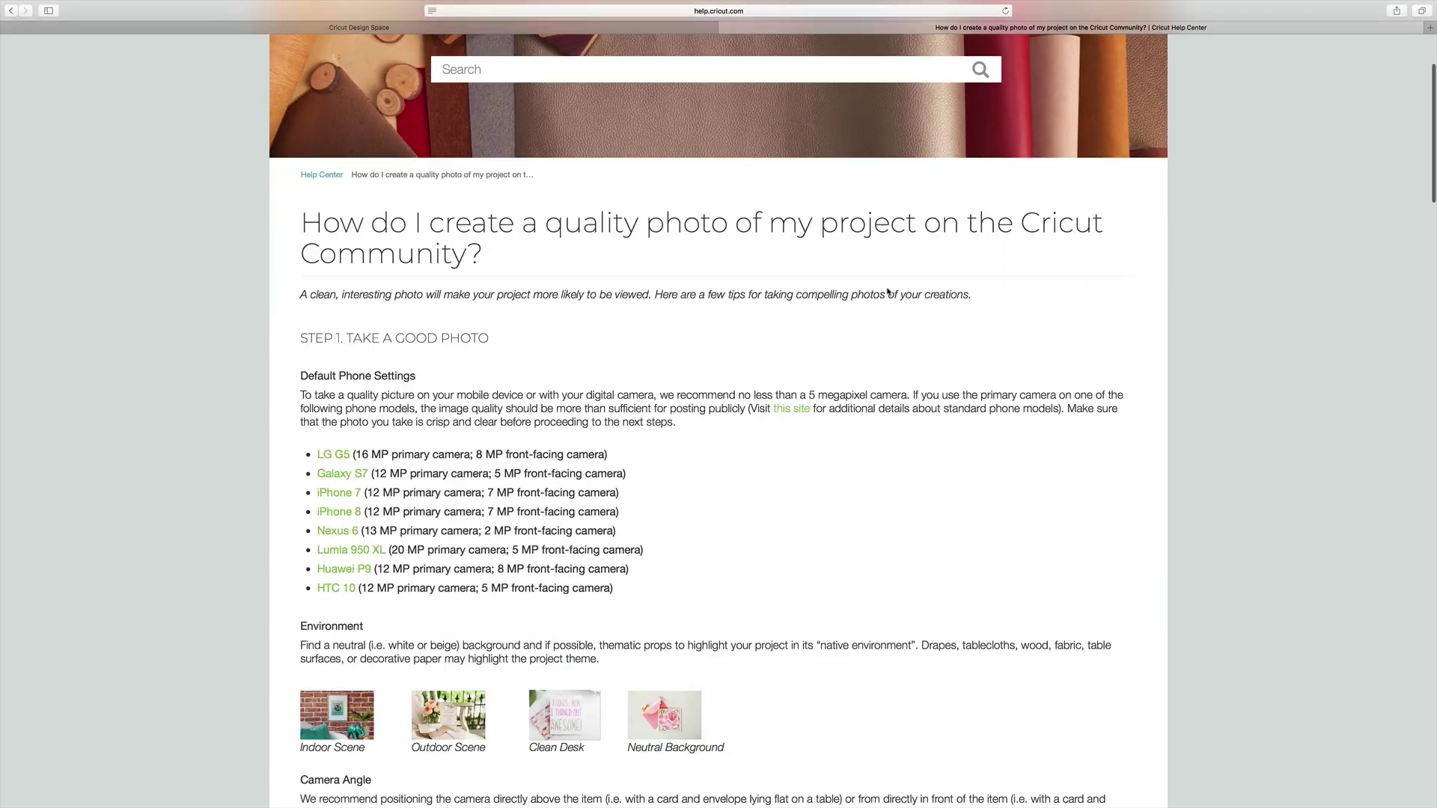
scroll(888, 292, "down", 15)
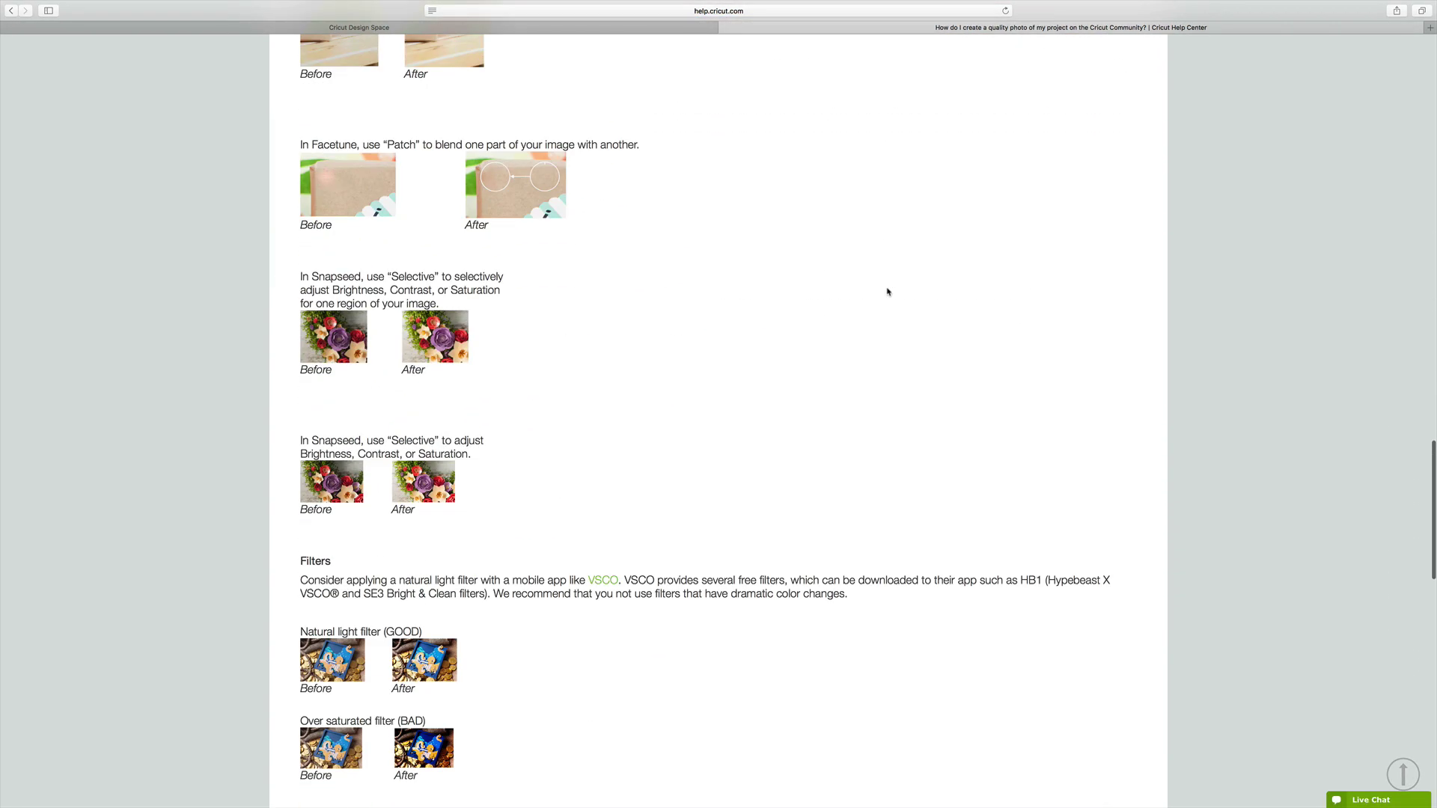
scroll(888, 291, "down", 15)
scroll(888, 292, "up", 20)
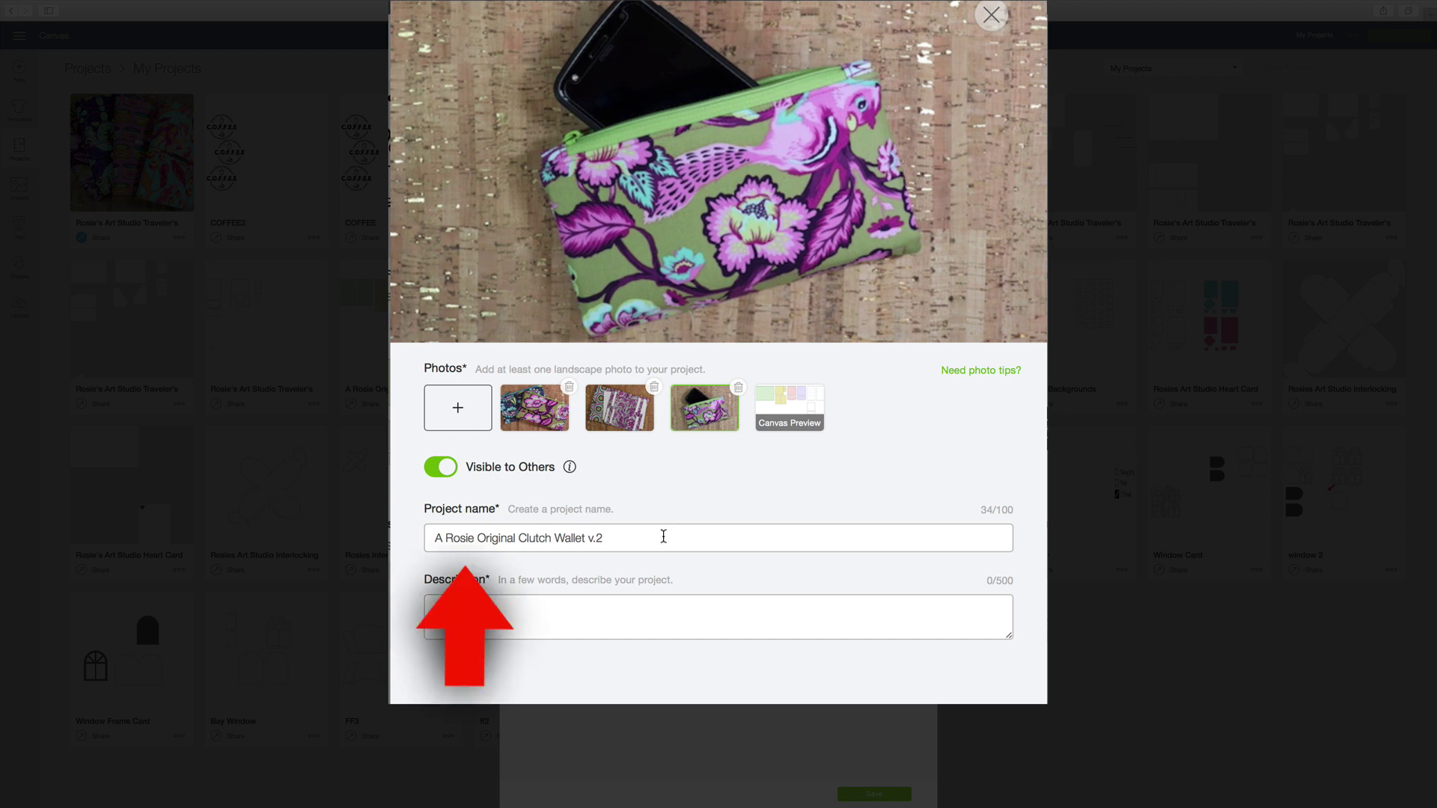
Paste the prepared wallet description into the Description field and save the project details
left_click(662, 536)
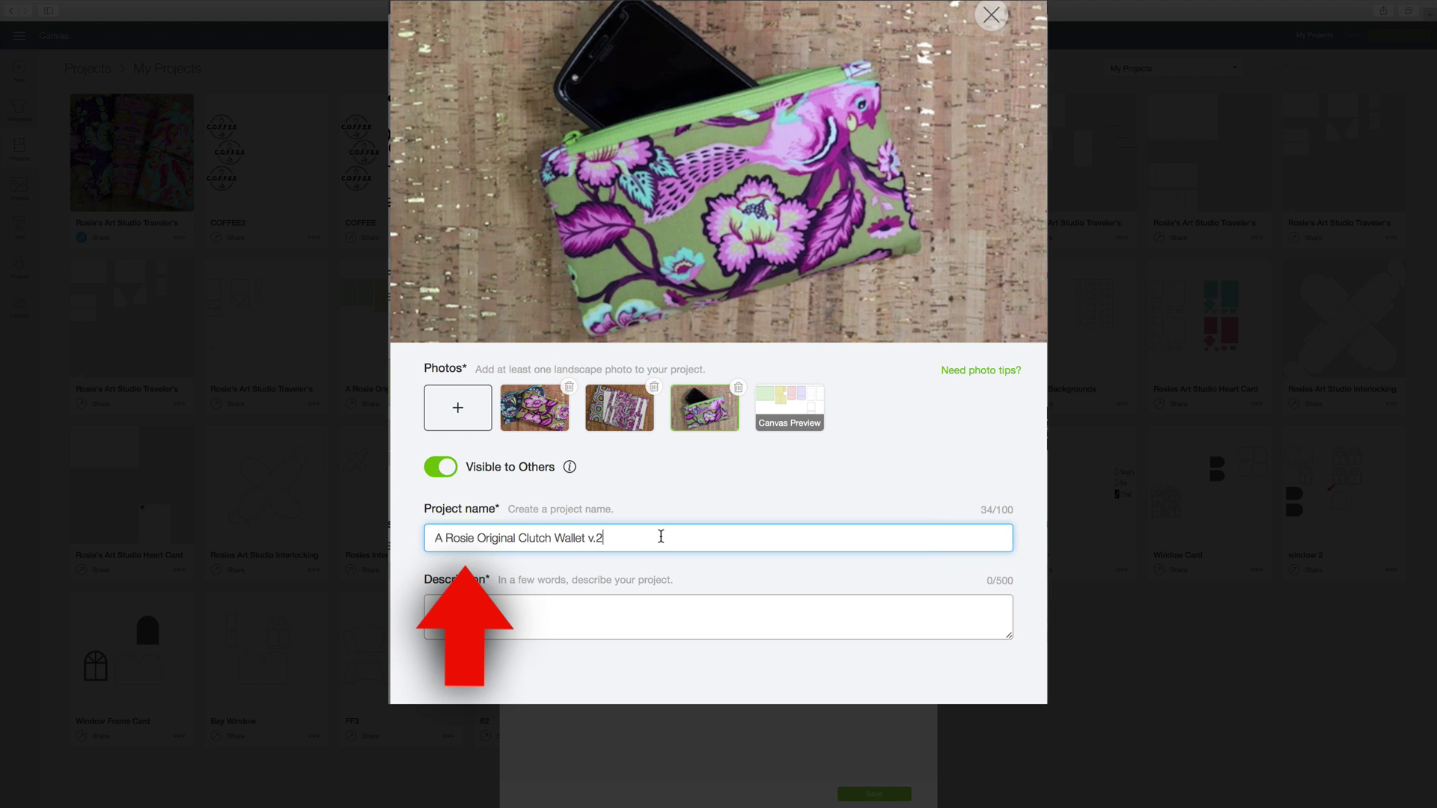
left_click(530, 605)
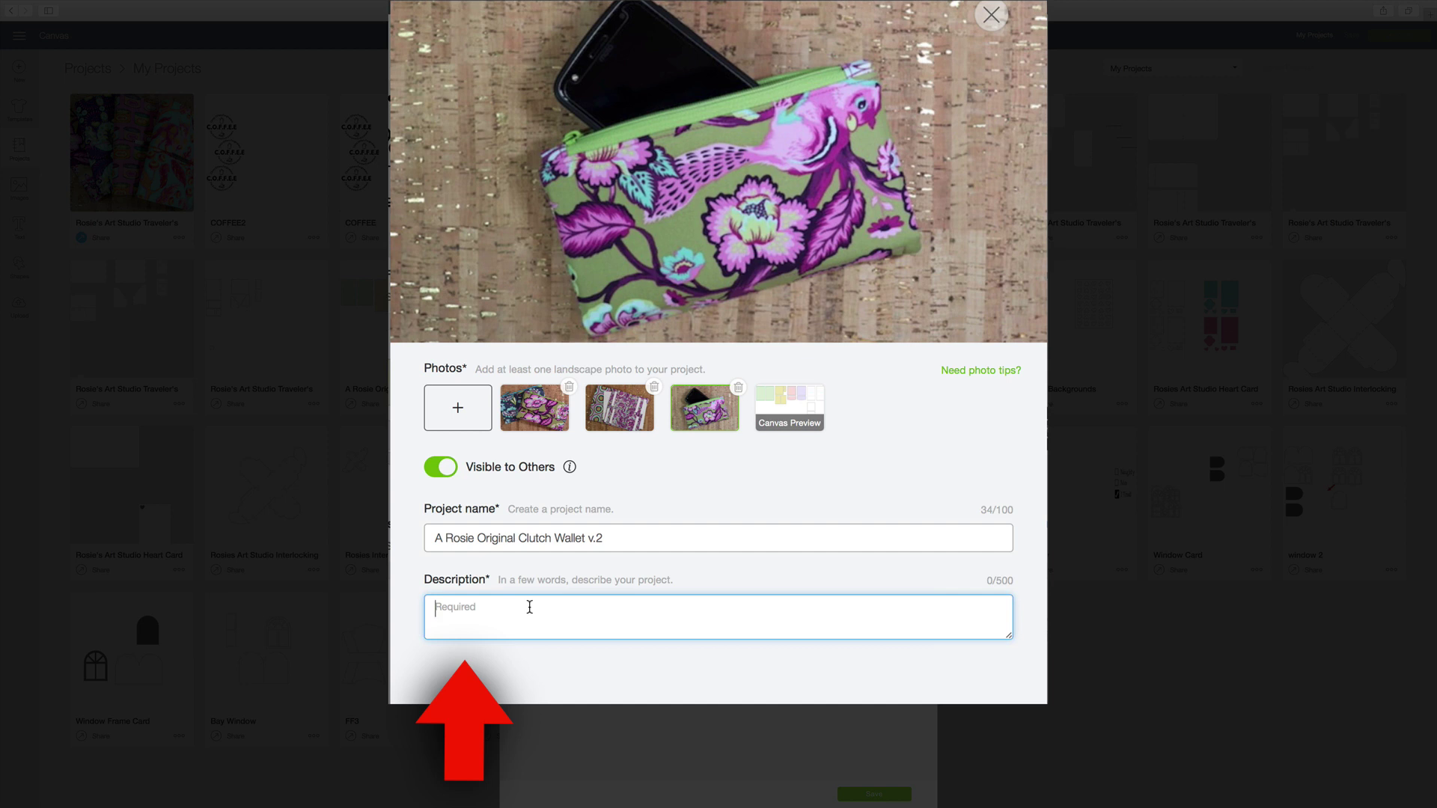
key("super+v")
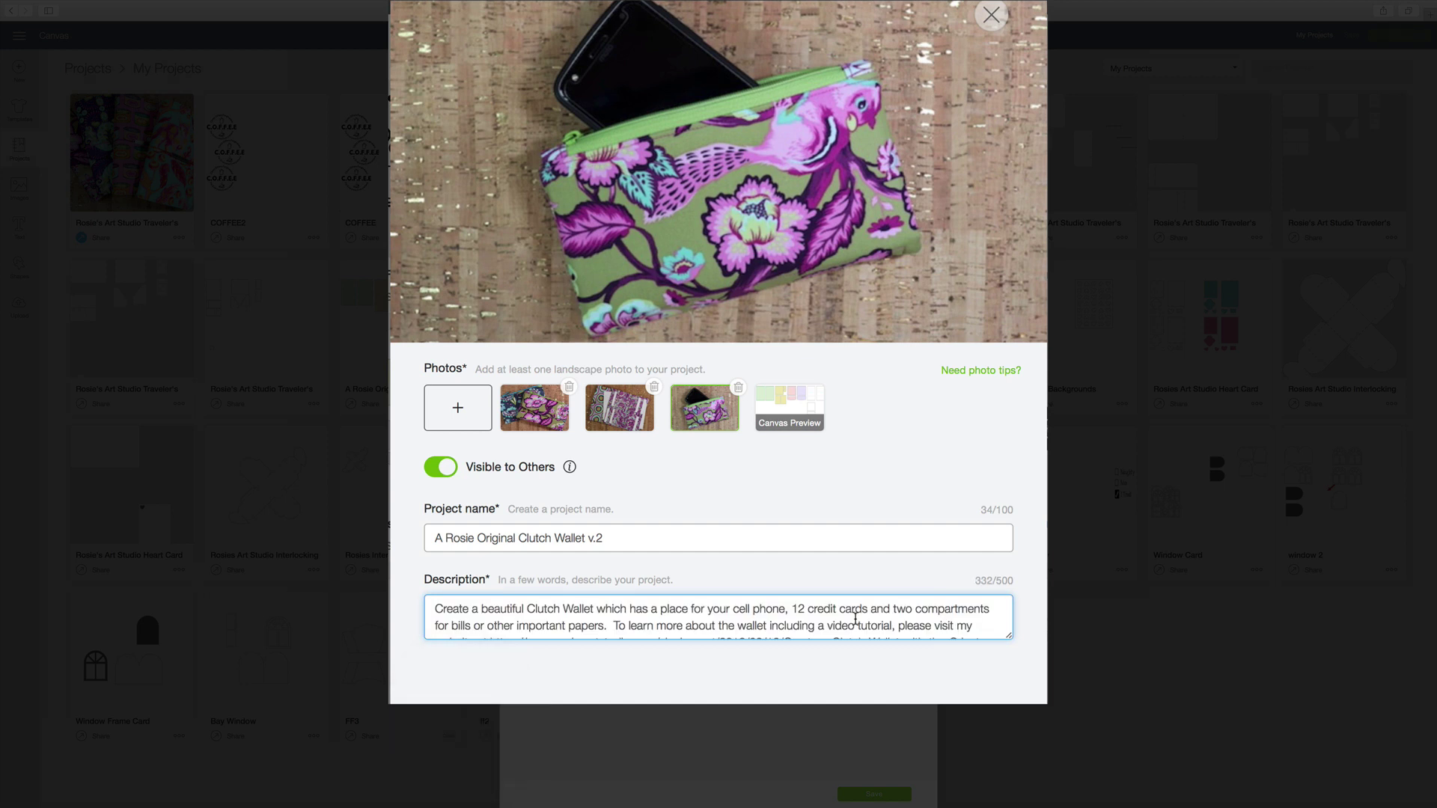
scroll(855, 618, "down", 3)
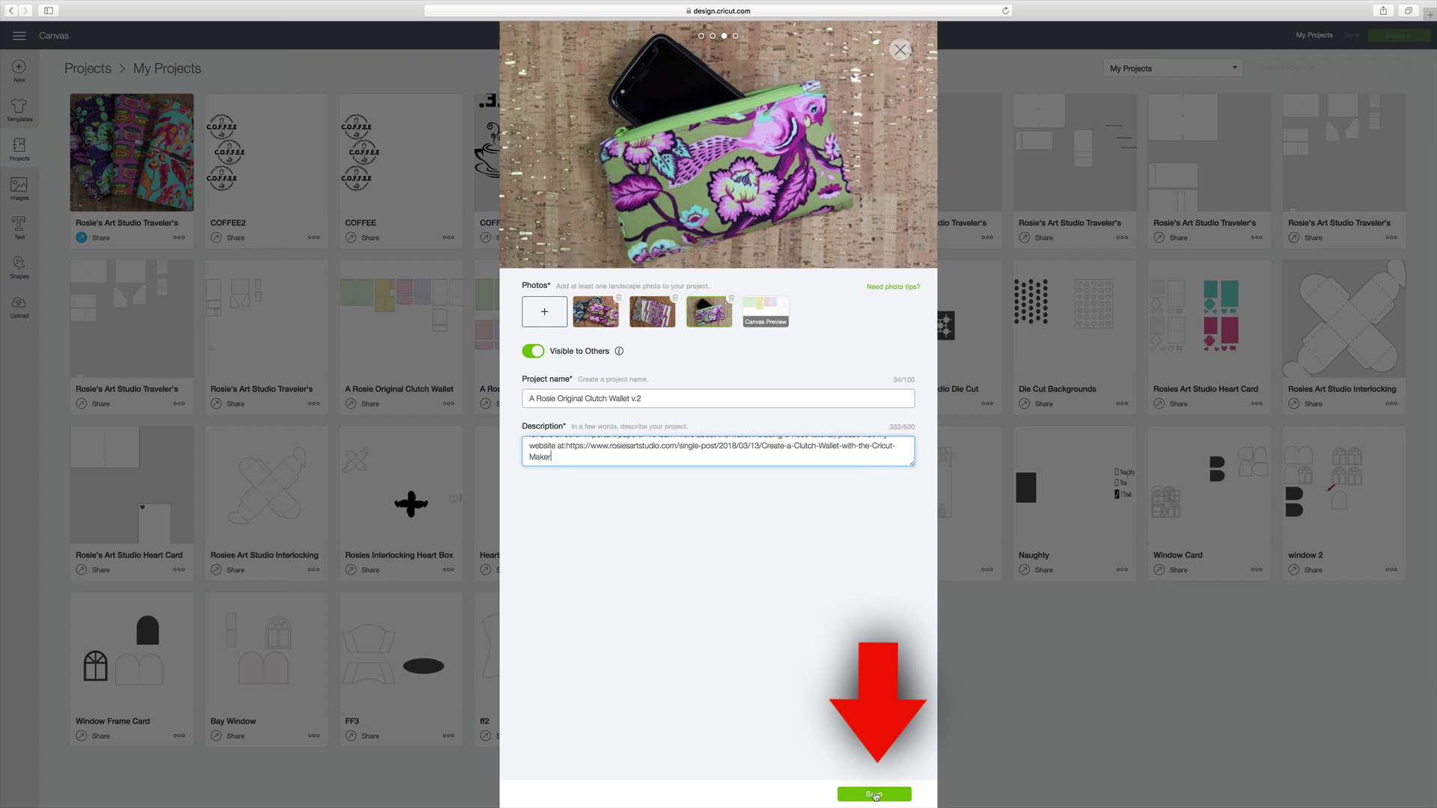
left_click(874, 794)
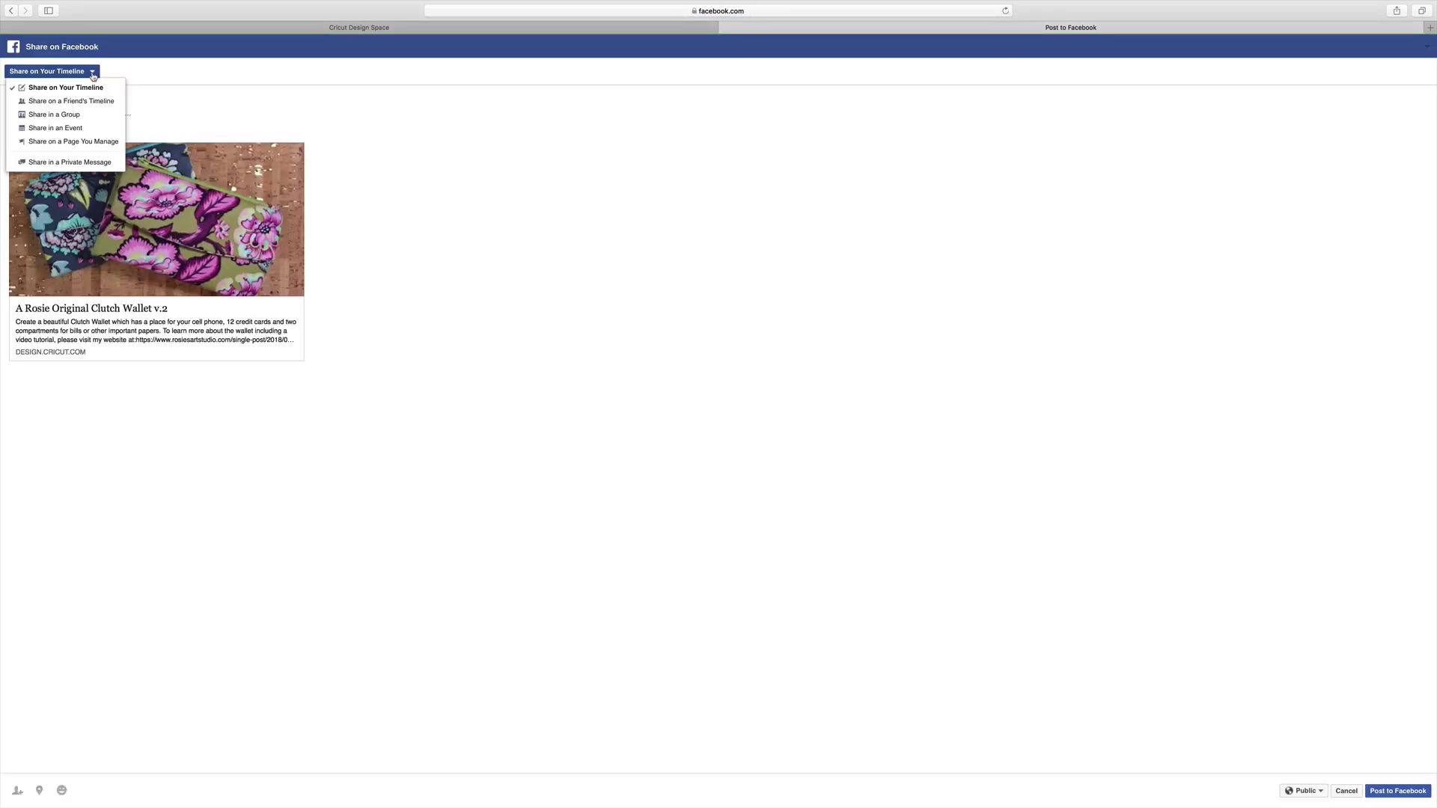
Post the wallet project to the Cricut Everyday Maker Facebook group
left_click(74, 117)
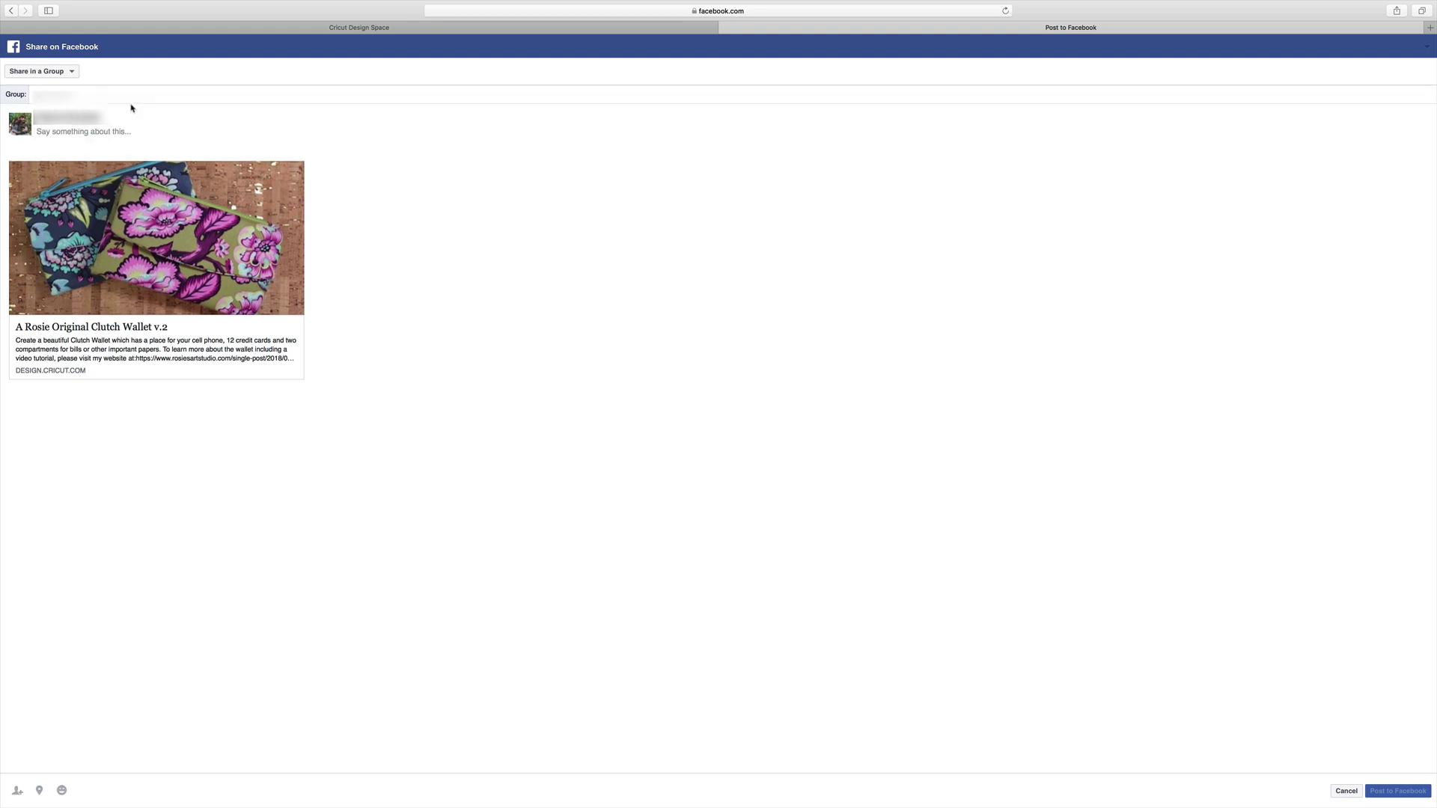
left_click(123, 94)
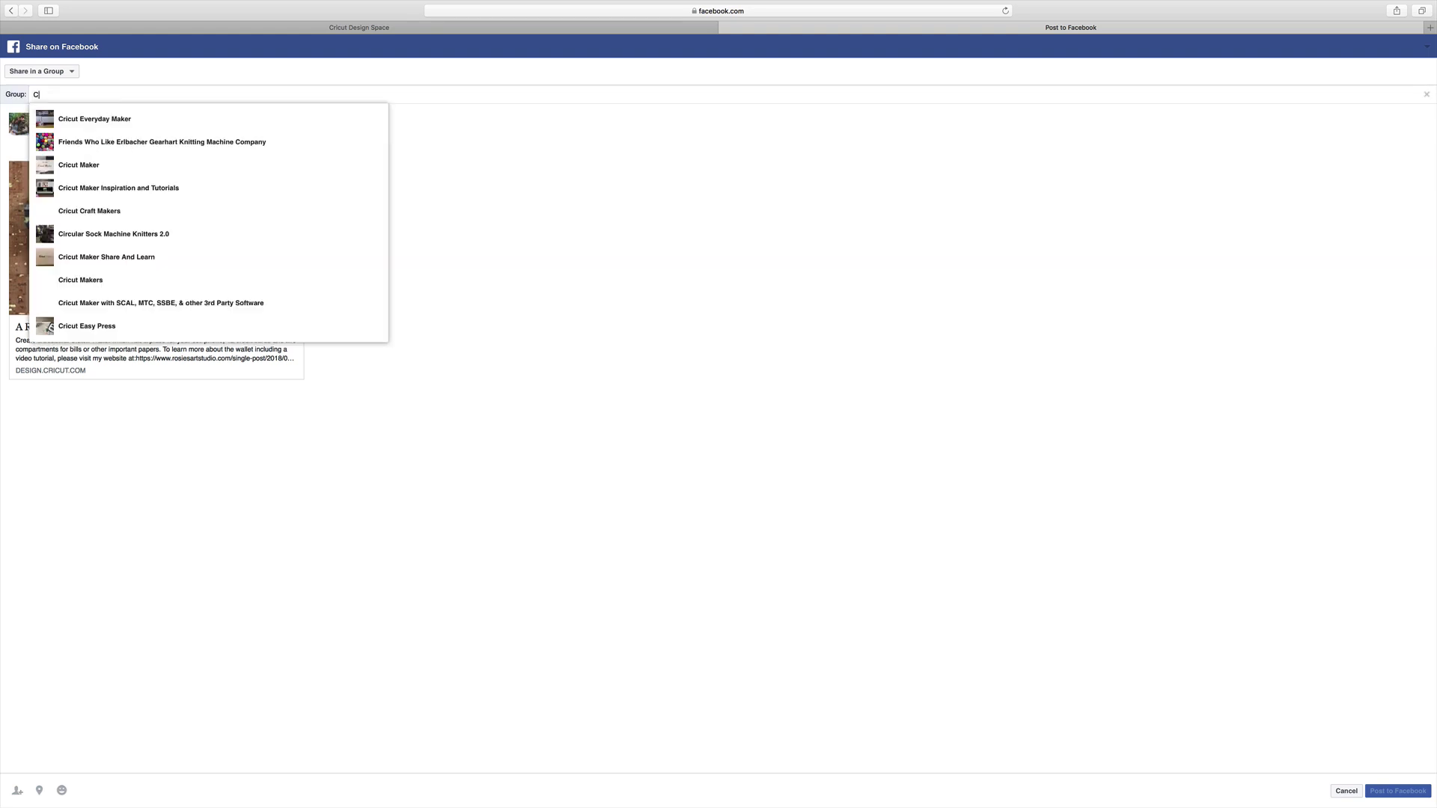
type("Cricut Ever")
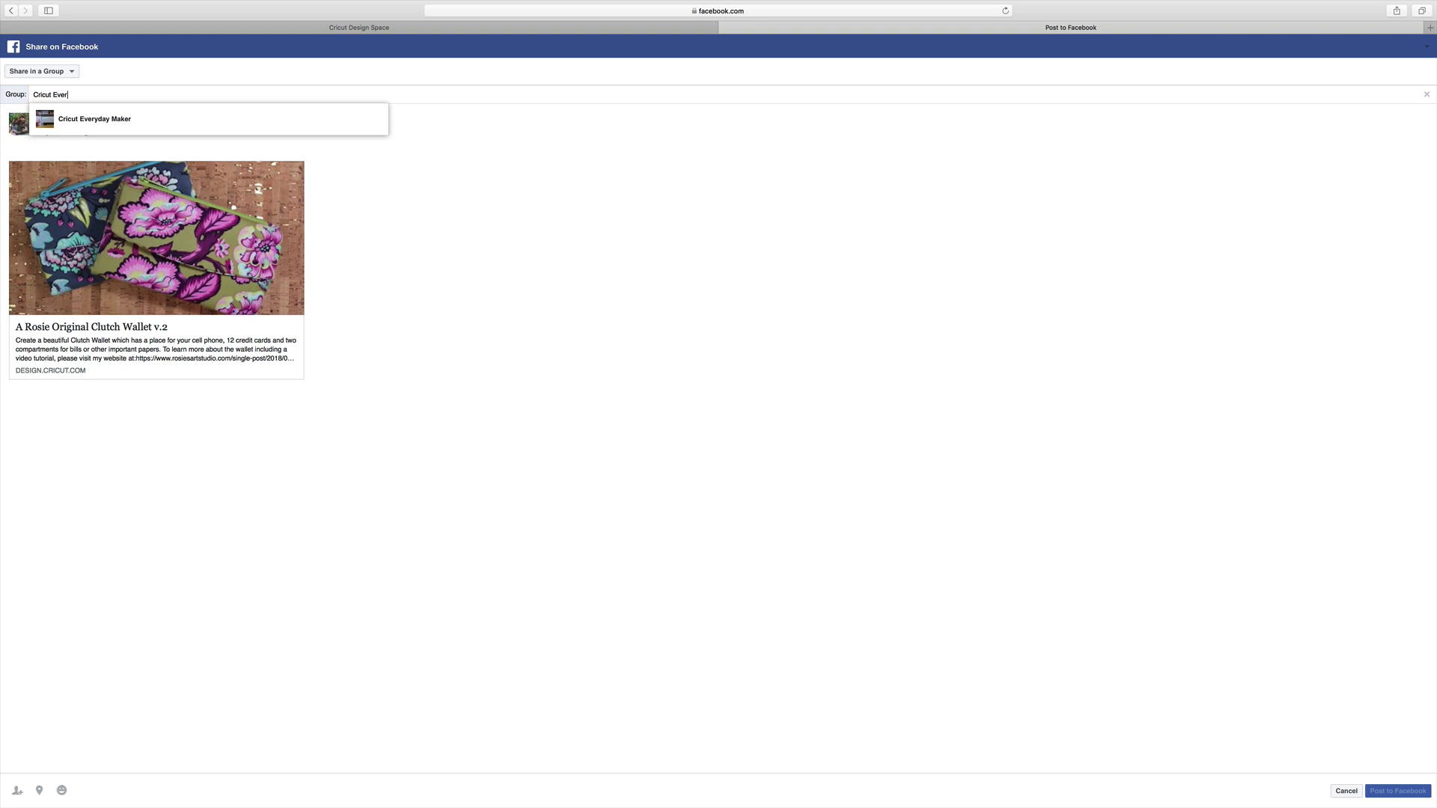
type("yday Maker")
left_click(83, 122)
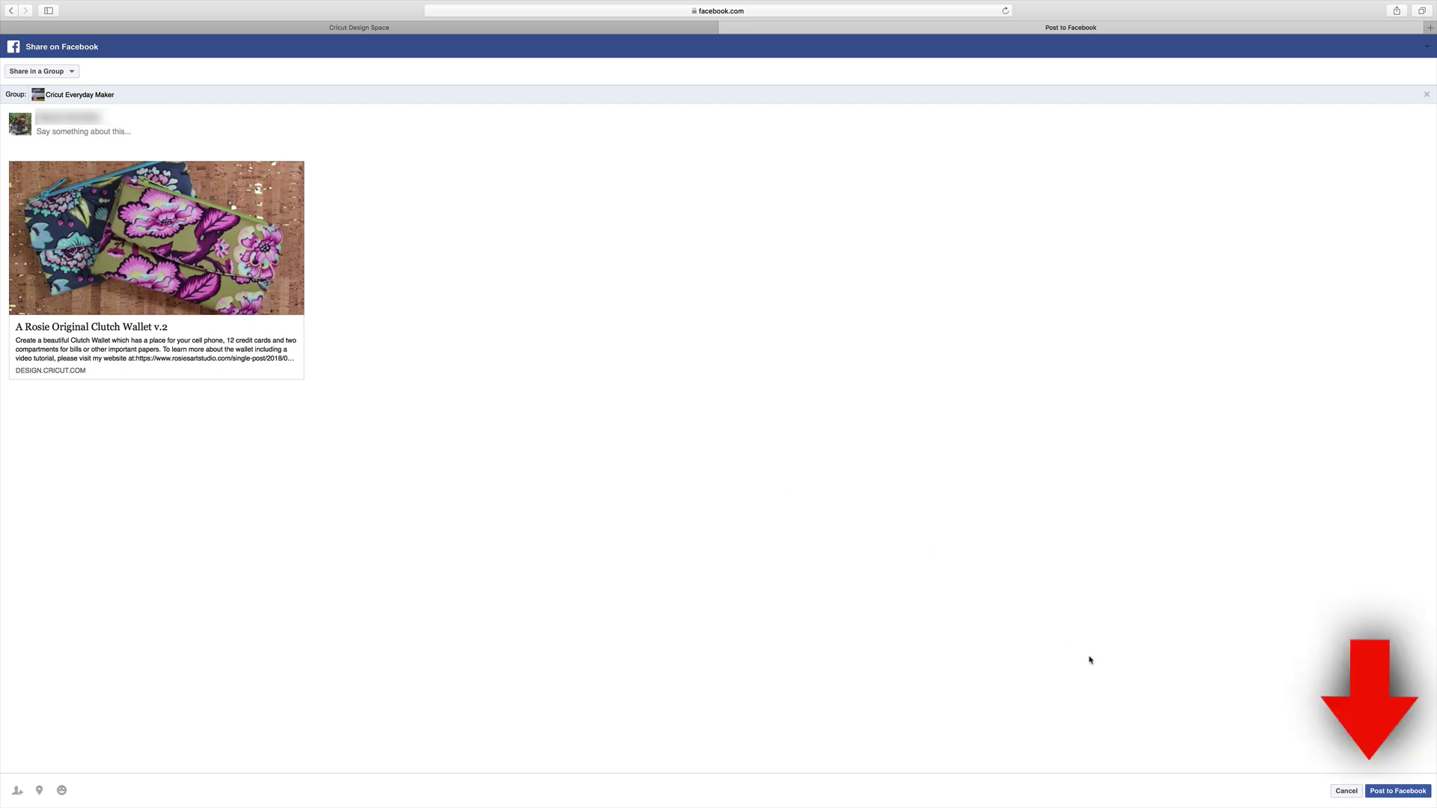
left_click(1398, 792)
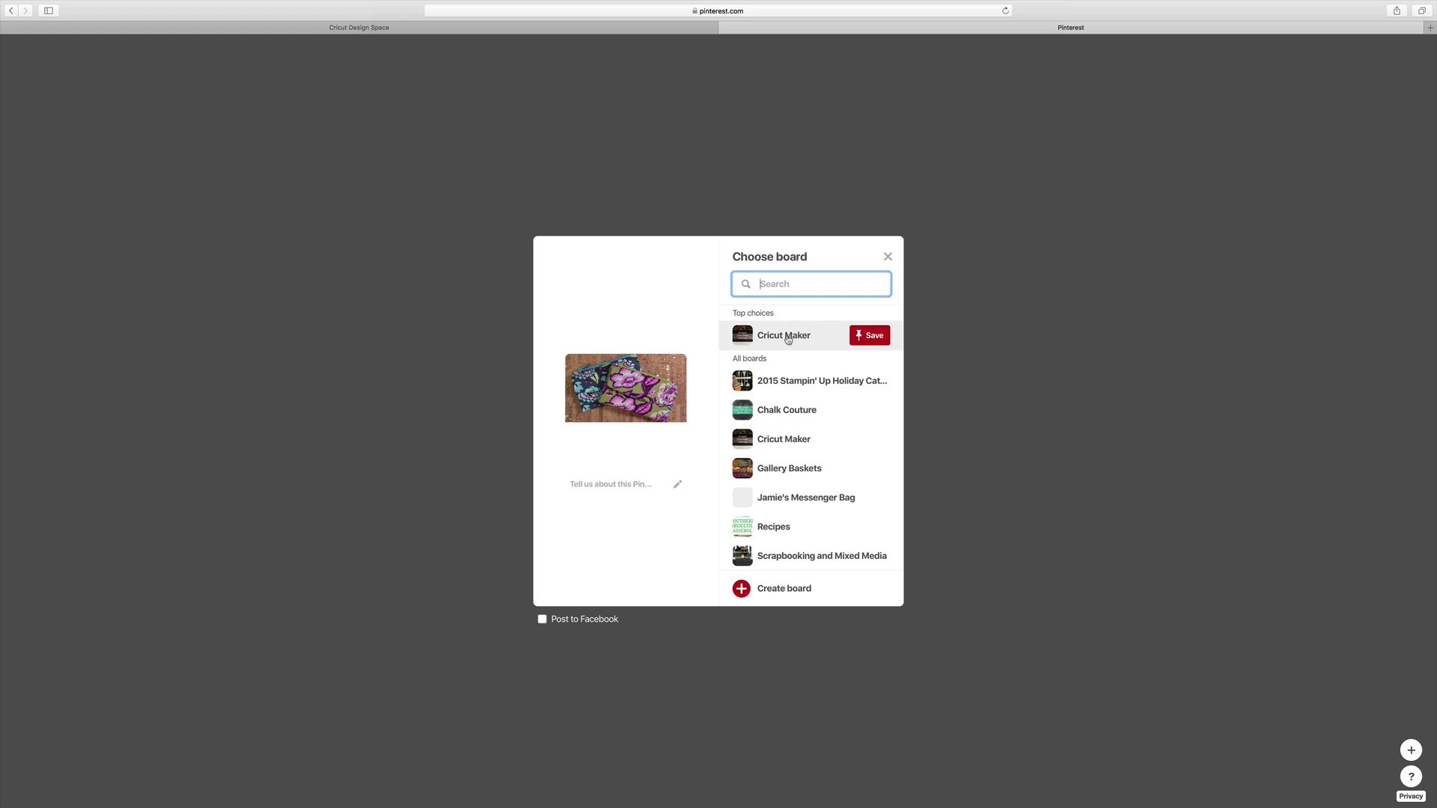
Save the wallet pin to the Cricut Maker Pinterest board
left_click(875, 336)
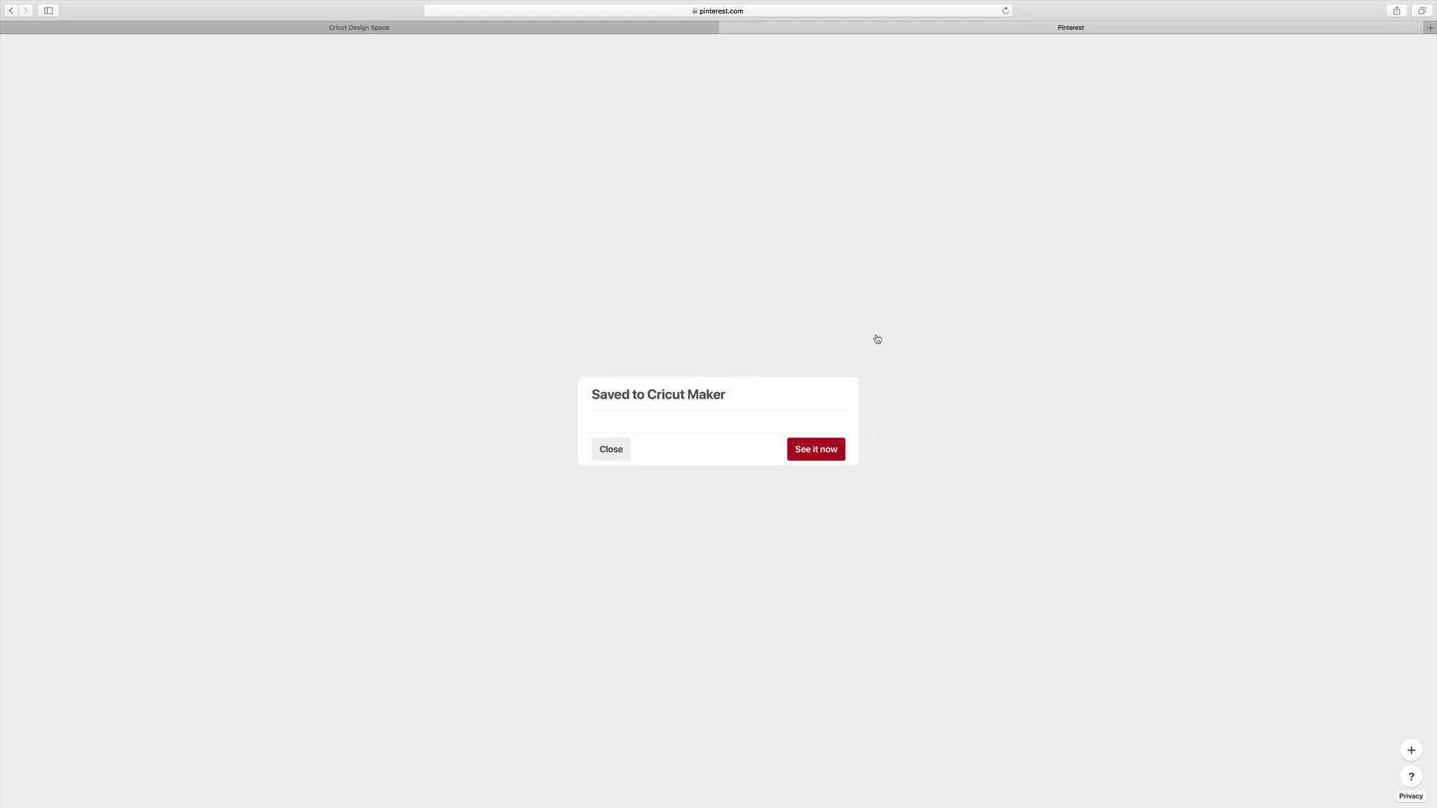
key("super+equal")
key("super+equal")
key("super+equal")
key("super+equal")
key("super+equal")
key("super+equal")
key("super+equal")
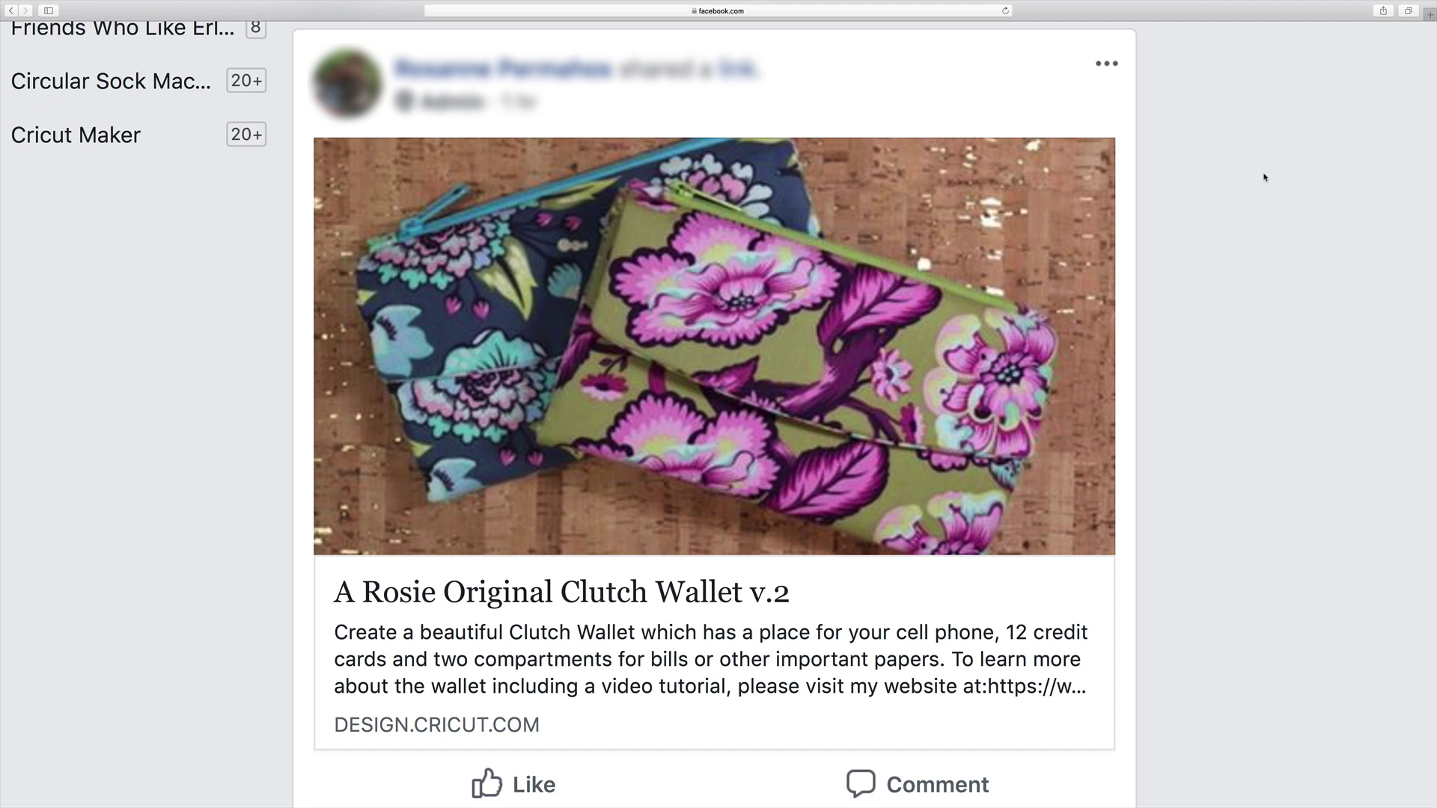
Follow the group post's link preview to the A Rosie Original Clutch Wallet v.2 project page
left_click(713, 358)
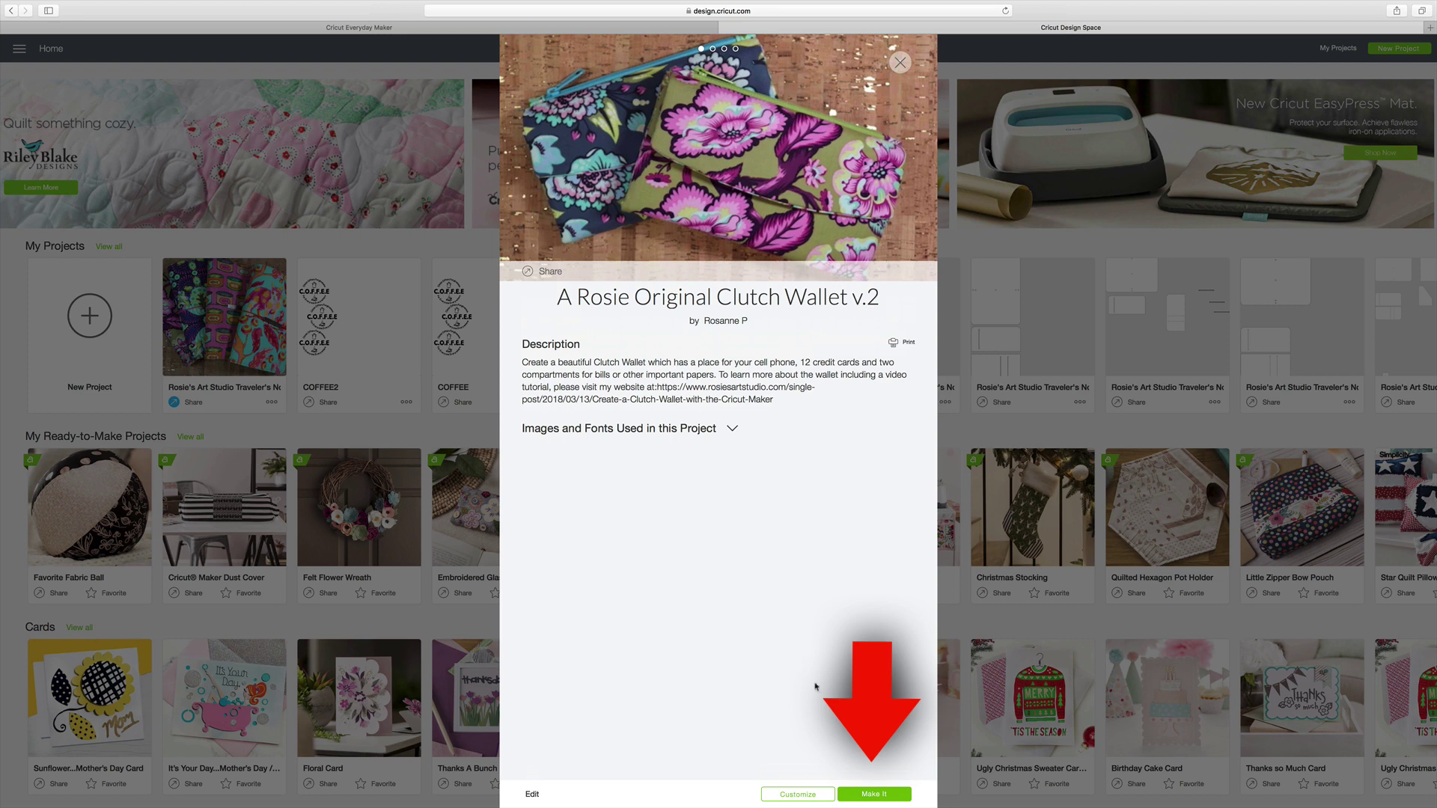
Start making the Clutch Wallet with Make It to reach the Prepare mats screen
left_click(879, 796)
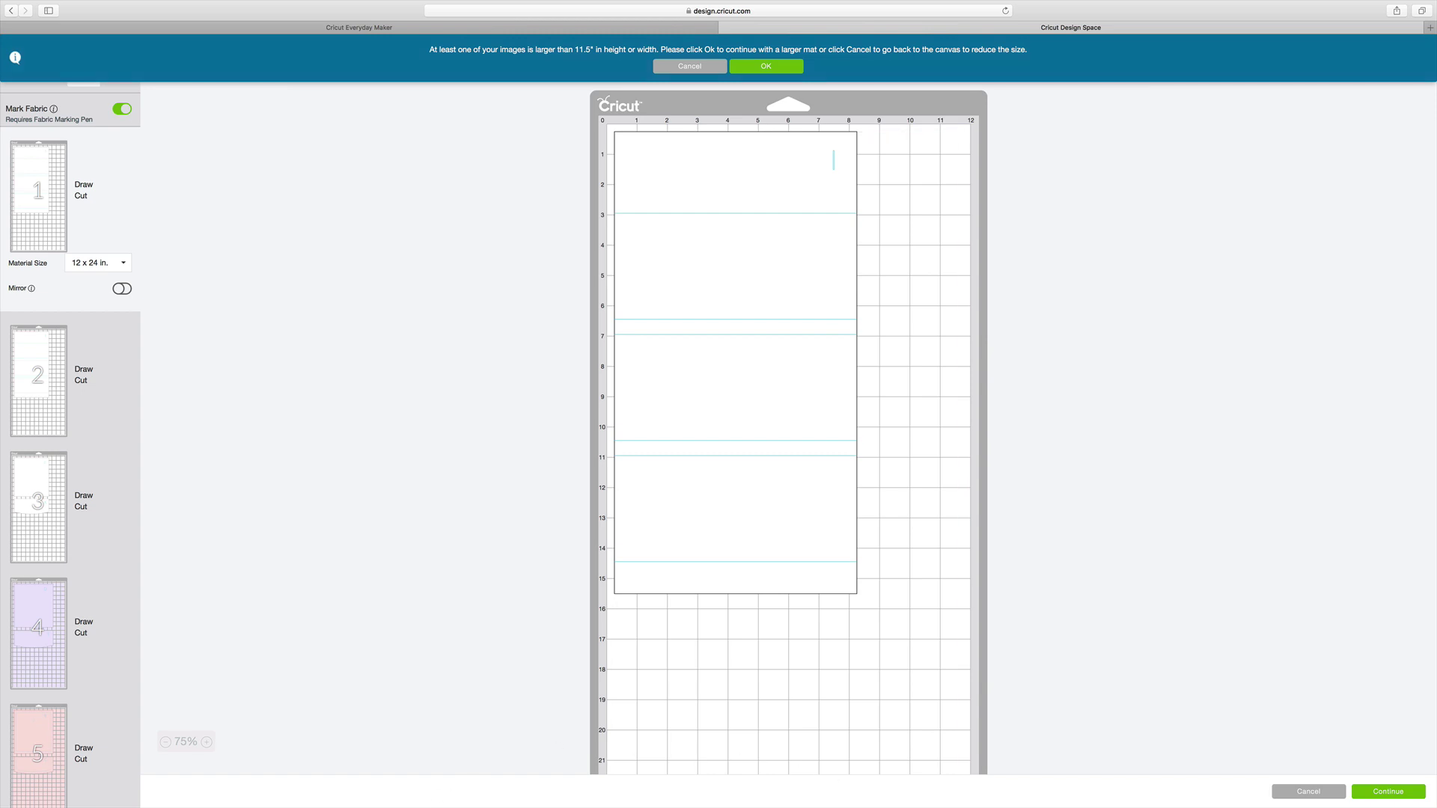
mouse_move(404, 793)
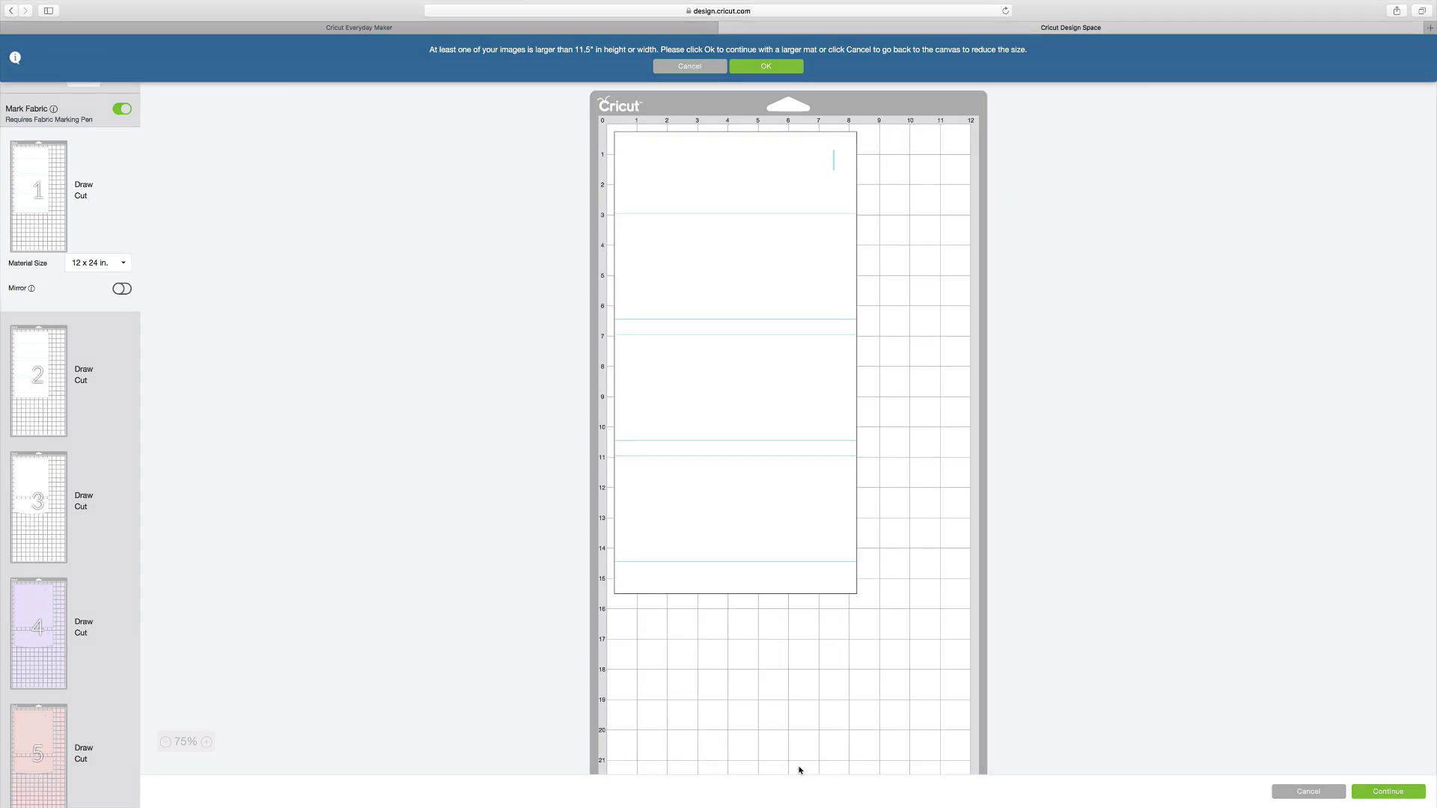